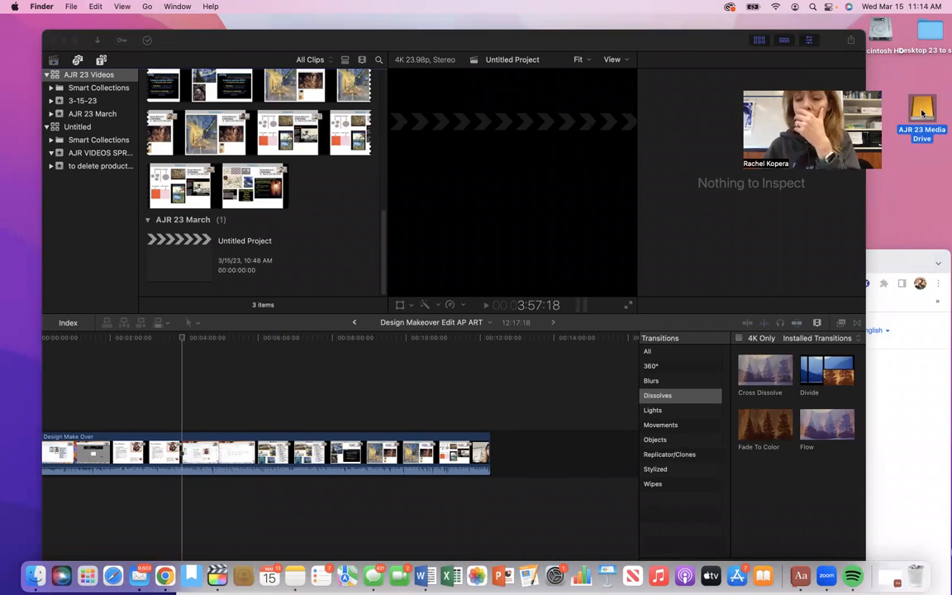
pyautogui.click(757, 268)
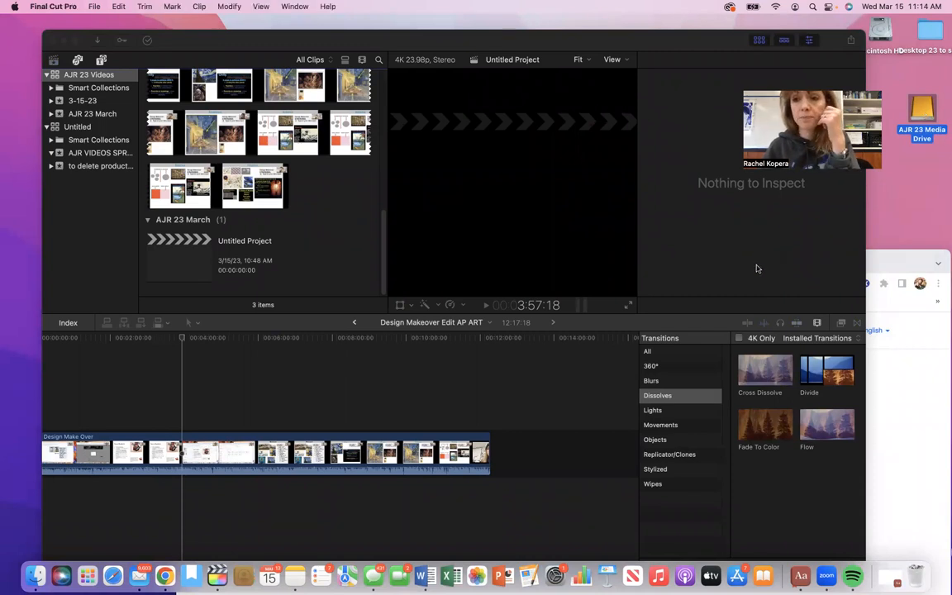
pyautogui.click(68, 9)
pyautogui.click(94, 8)
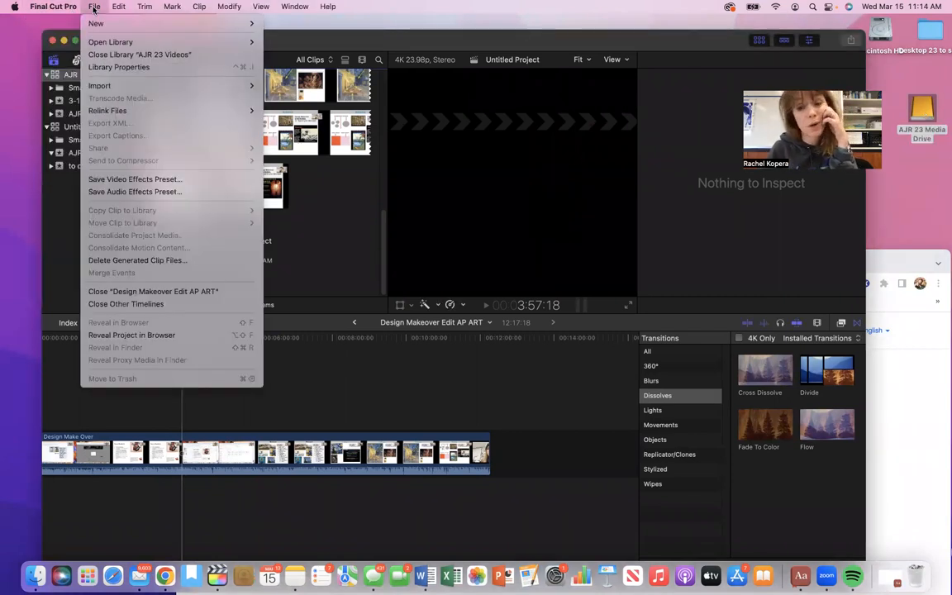
pyautogui.moveTo(103, 23)
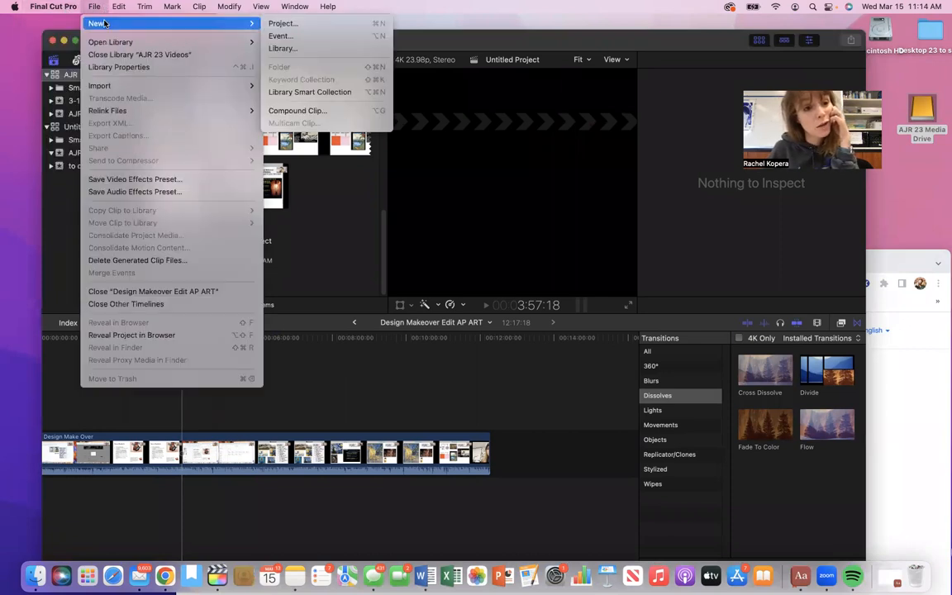
pyautogui.click(264, 27)
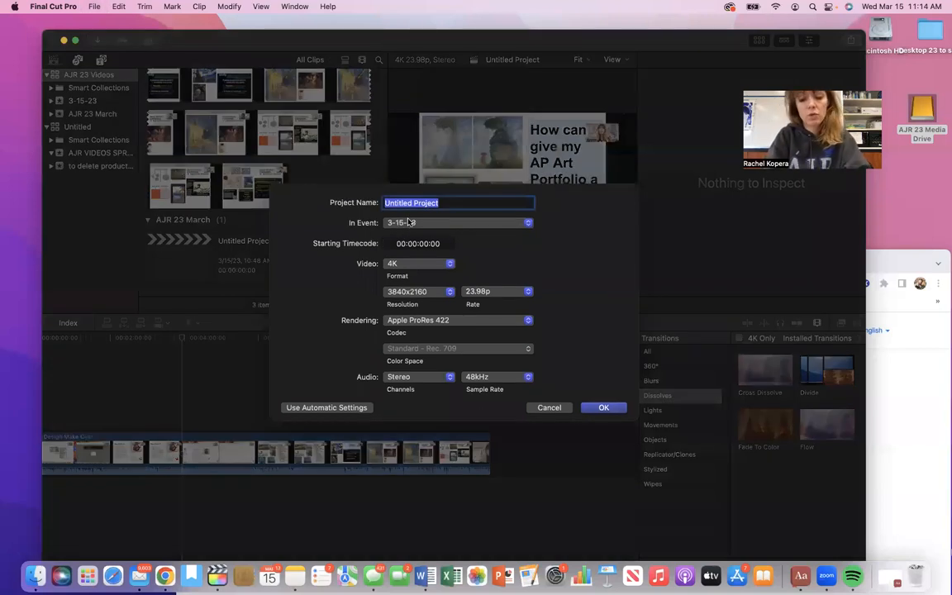
pyautogui.write('S')
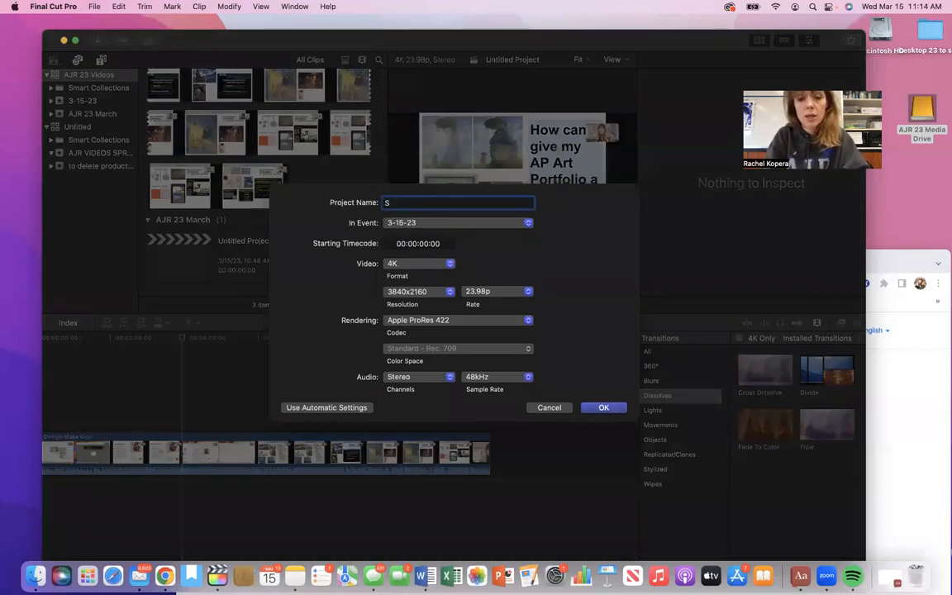
pyautogui.write('enior')
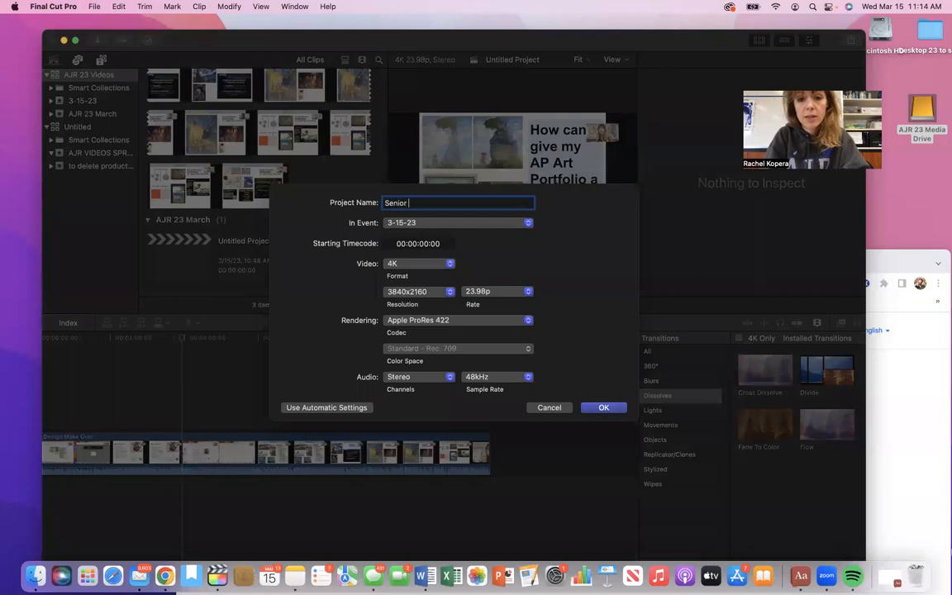
pyautogui.write(' Video 2023')
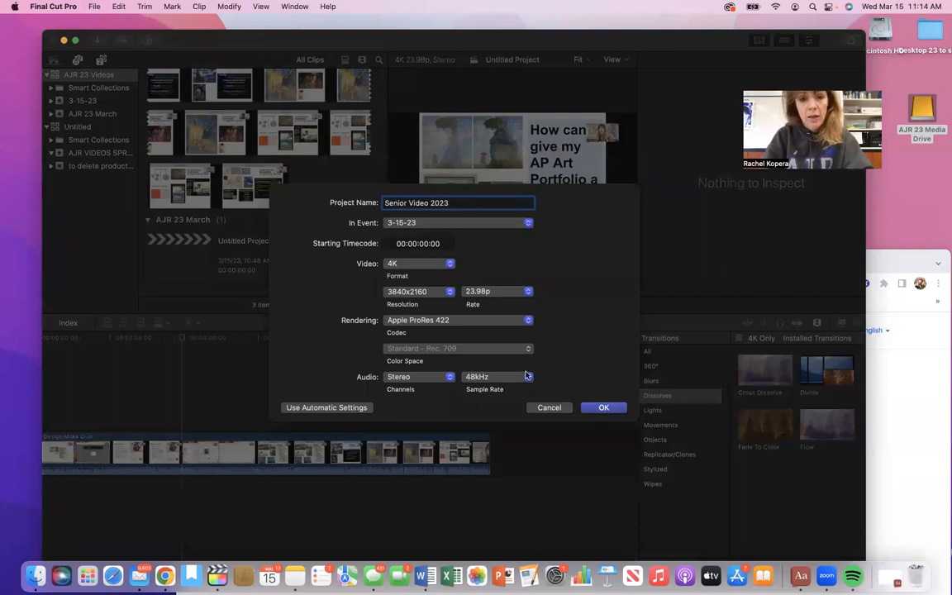
pyautogui.click(385, 202)
pyautogui.write('AJR')
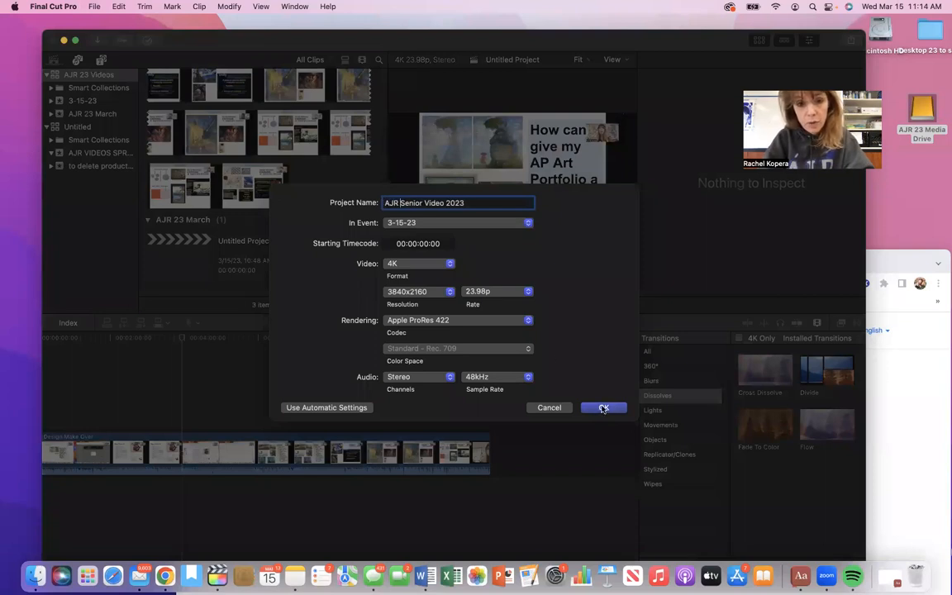
pyautogui.click(403, 223)
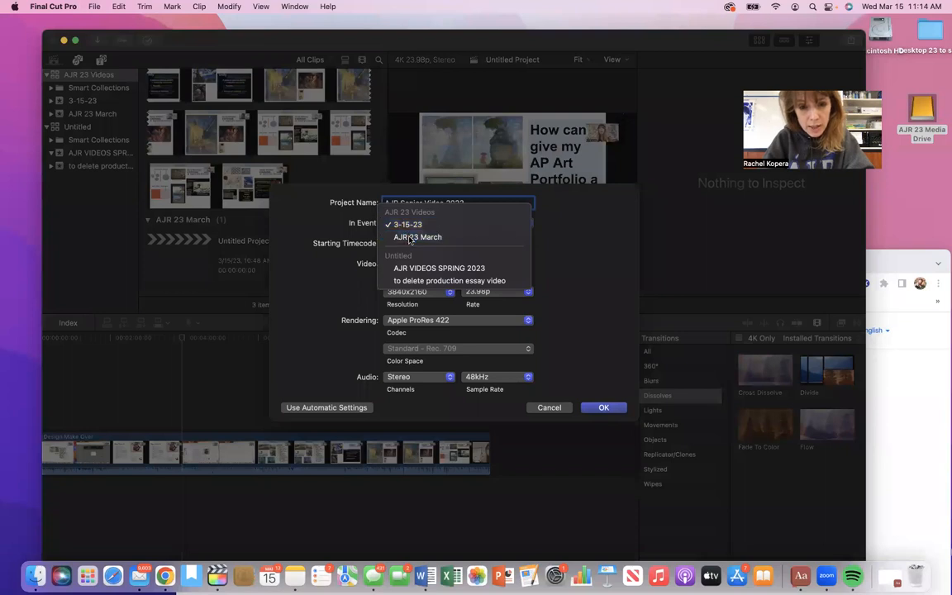
pyautogui.click(409, 238)
pyautogui.click(405, 223)
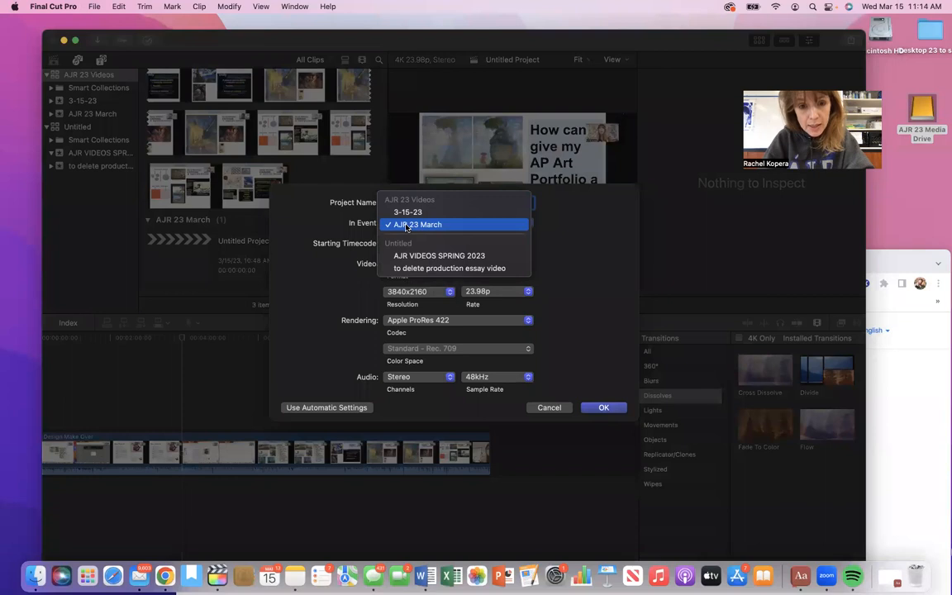
pyautogui.click(406, 225)
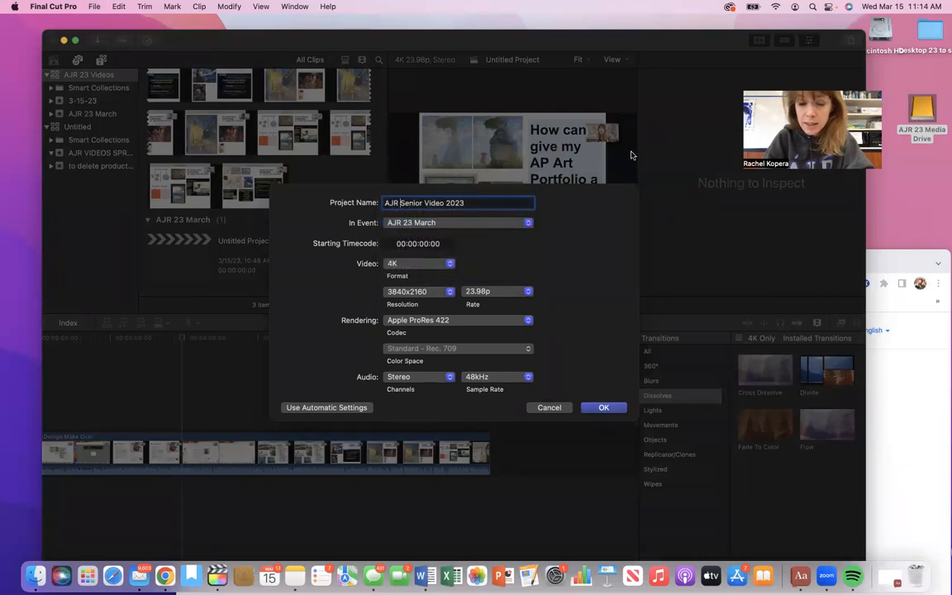
pyautogui.click(417, 224)
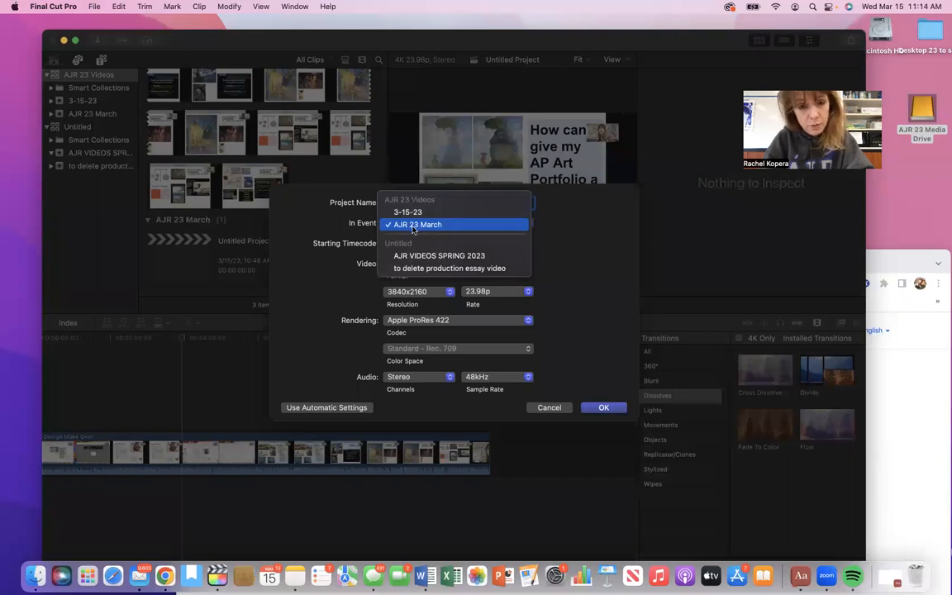
pyautogui.click(419, 228)
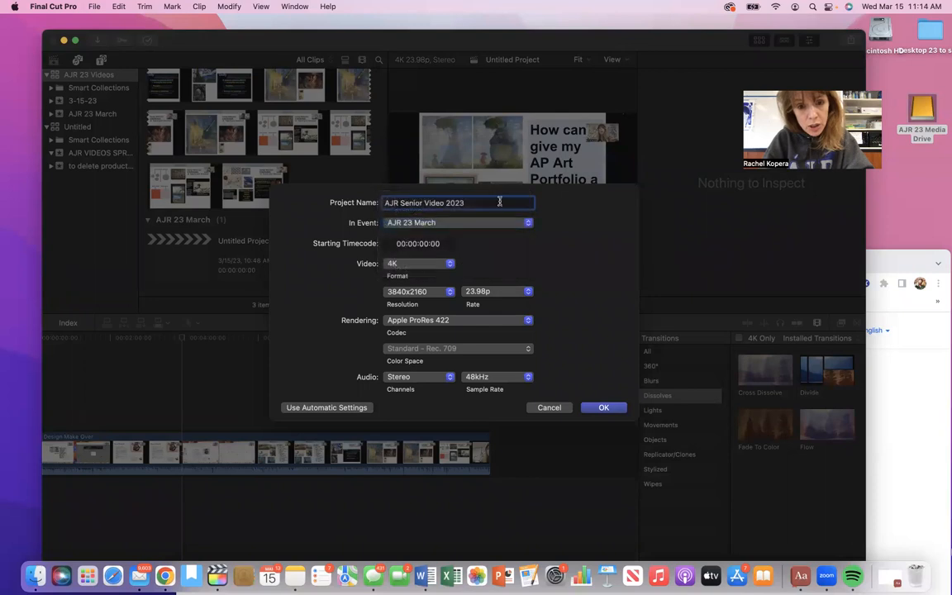
# Open the AJR 23 Media Drive in Finder, check its AJR 23 Videos library file, and close the Finder window
pyautogui.click(923, 114)
pyautogui.doubleClick(923, 114)
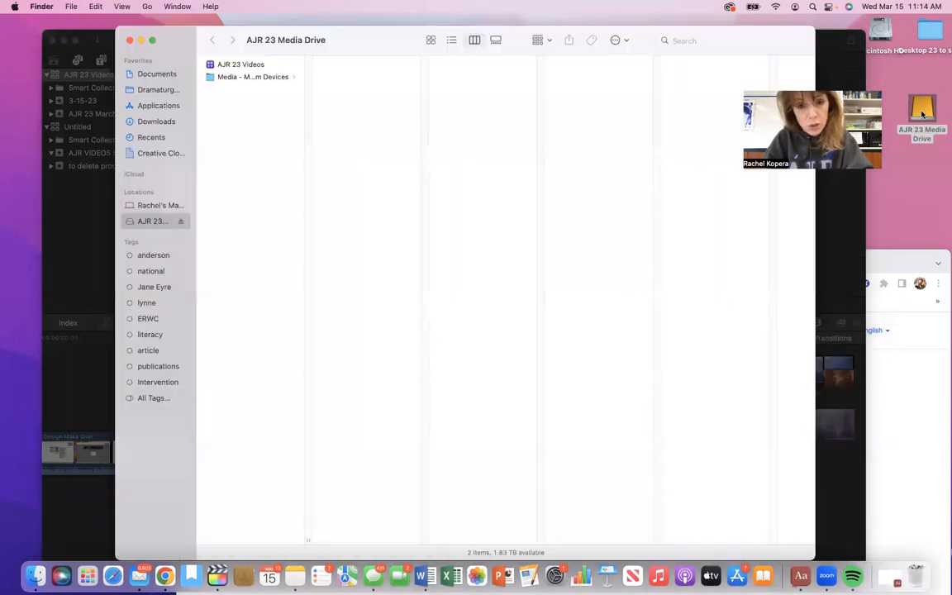
pyautogui.click(260, 76)
pyautogui.click(248, 64)
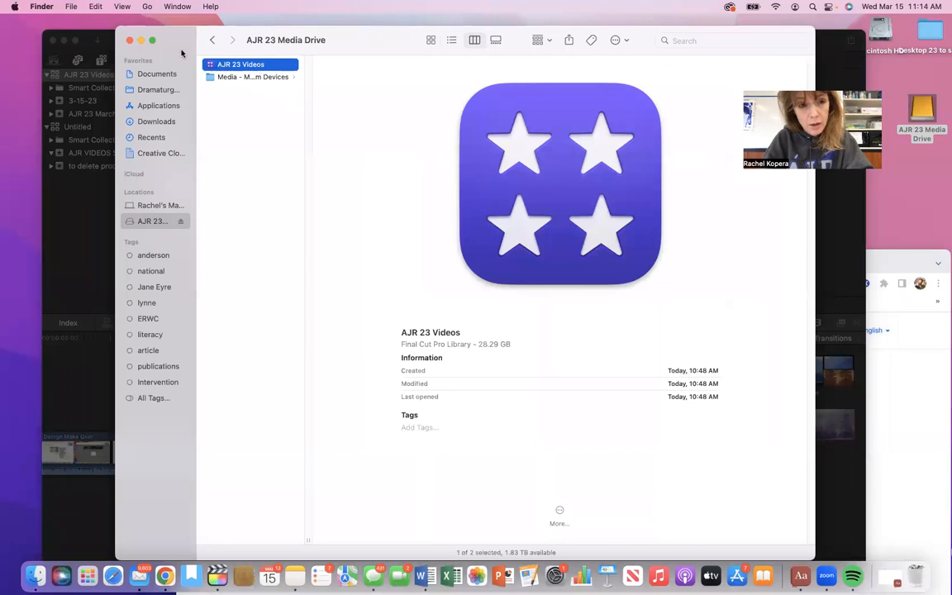
pyautogui.moveTo(164, 37); pyautogui.dragTo(172, 37)
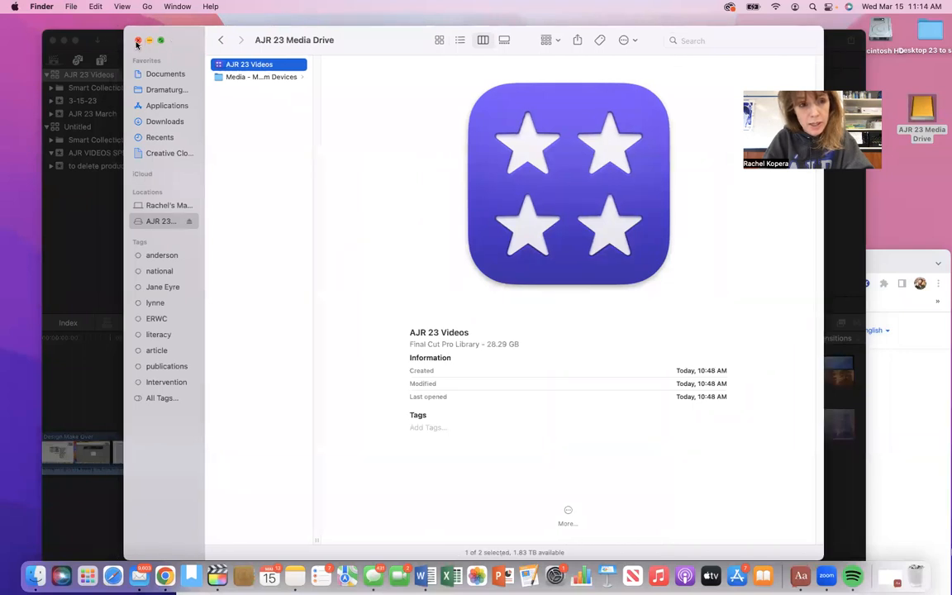
pyautogui.click(138, 41)
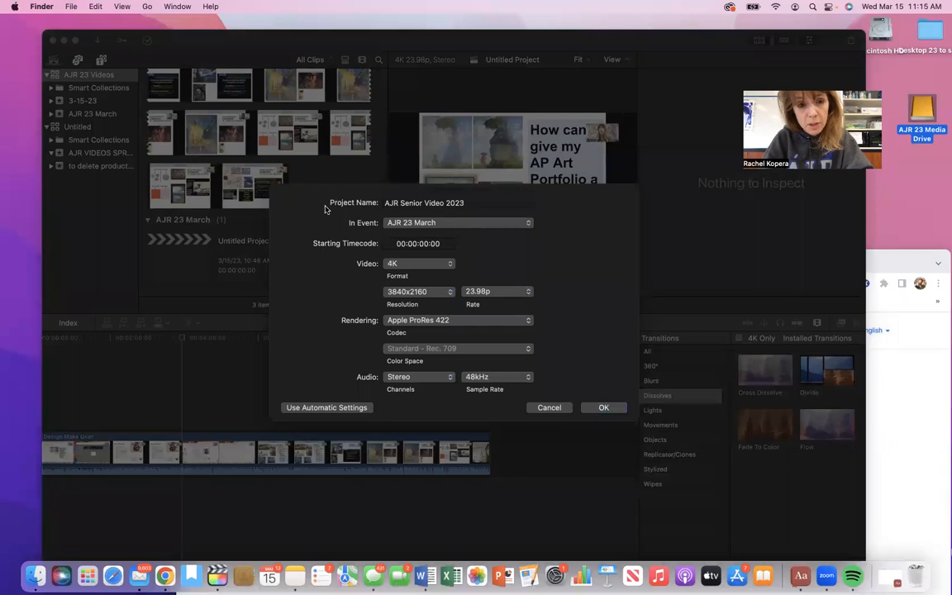
pyautogui.click(551, 408)
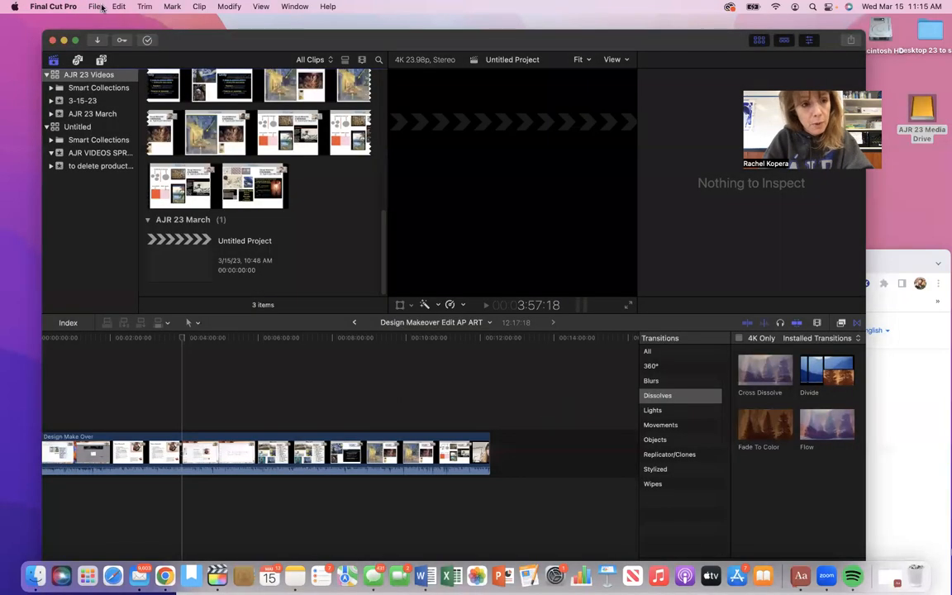
pyautogui.click(96, 6)
pyautogui.moveTo(108, 23)
pyautogui.click(303, 37)
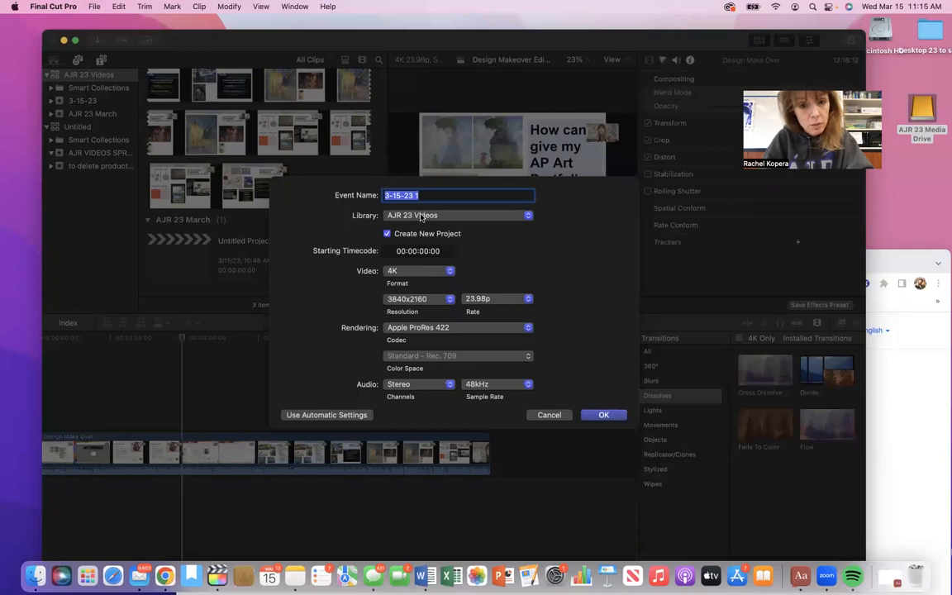
pyautogui.click(421, 217)
pyautogui.click(422, 216)
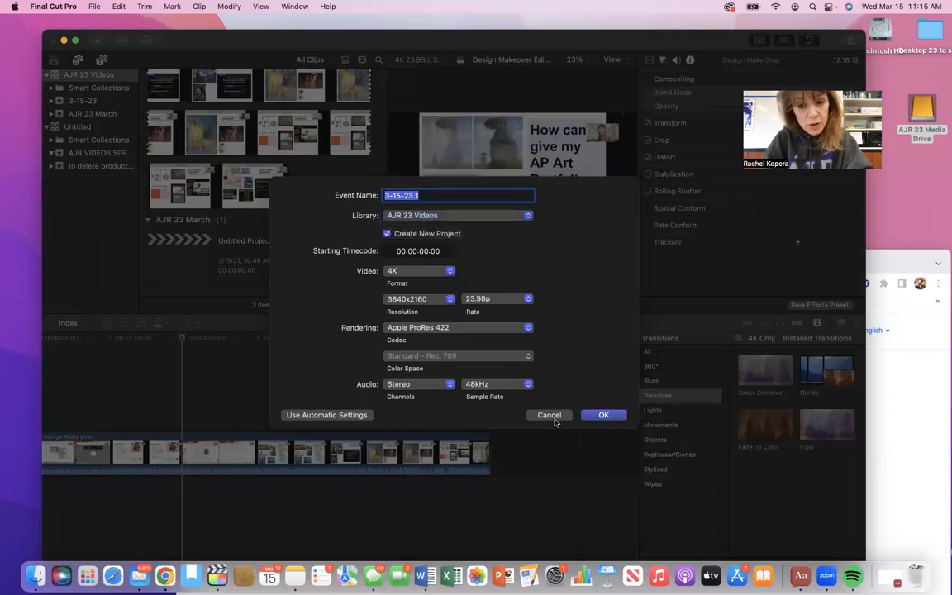
pyautogui.click(552, 414)
# Create a new library named "AJR 2023 Senior Video" on the AJR 23 Media Drive
pyautogui.click(94, 7)
pyautogui.moveTo(124, 23)
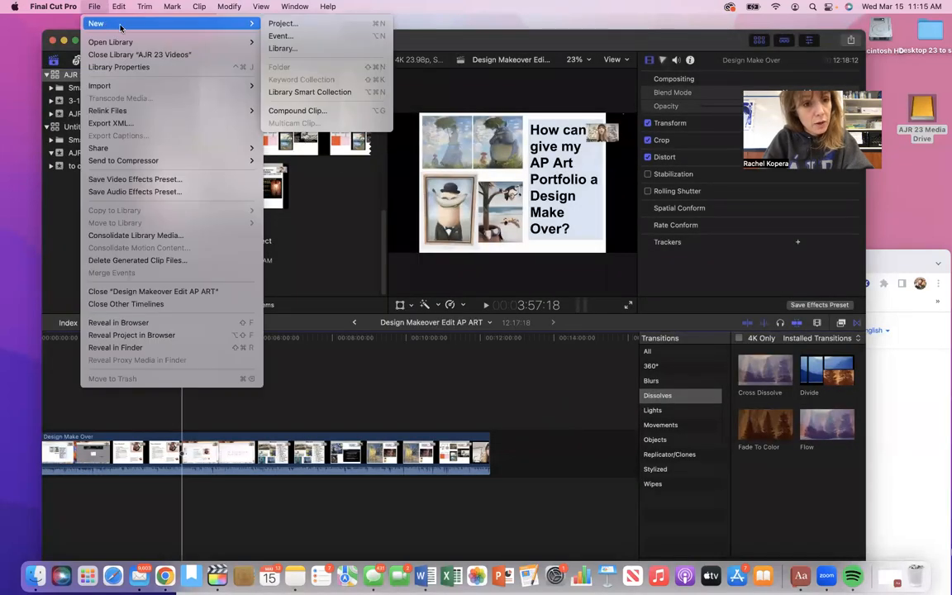
pyautogui.click(329, 49)
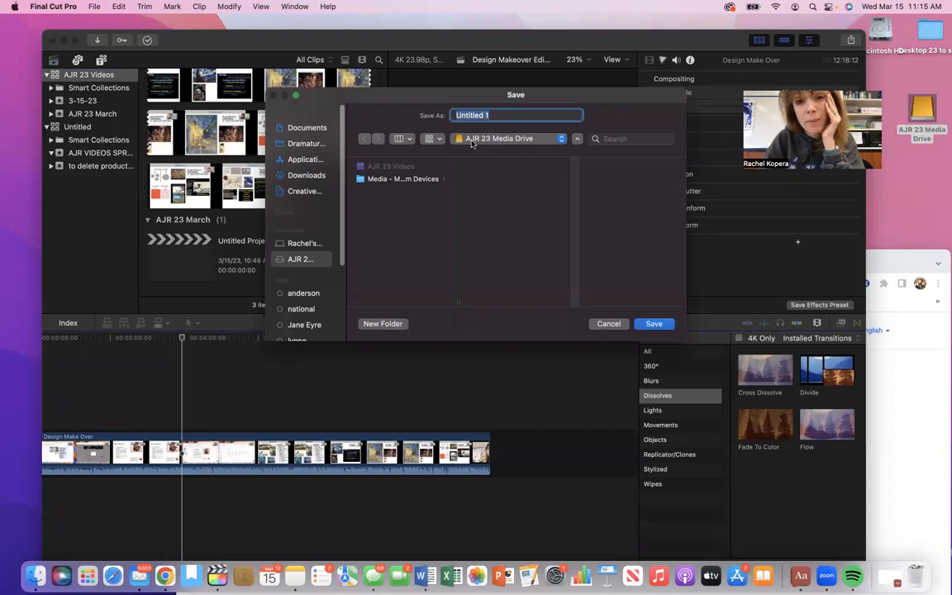
pyautogui.click(515, 115)
pyautogui.press('super+a')
pyautogui.write('AJR ')
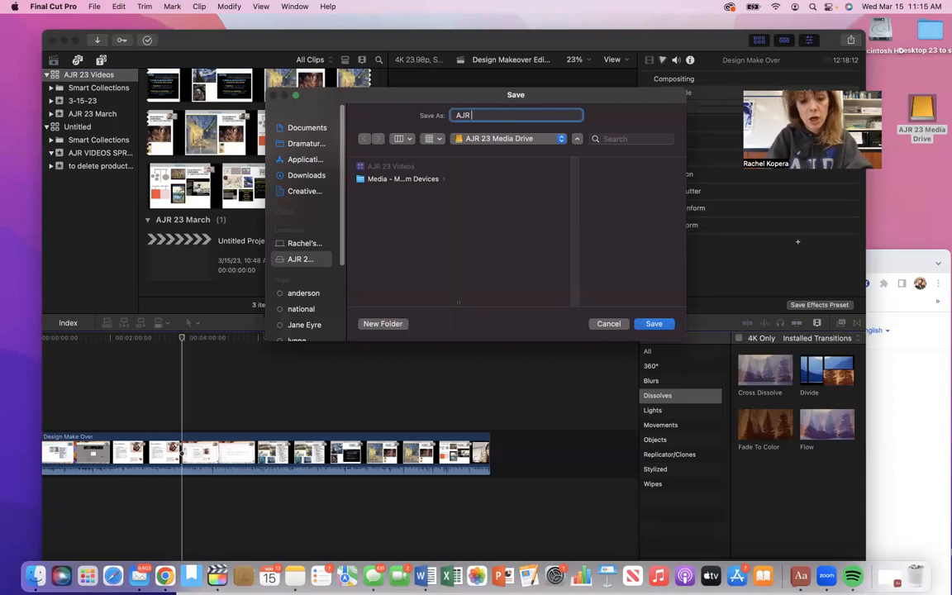
pyautogui.write('2023 Senior Video')
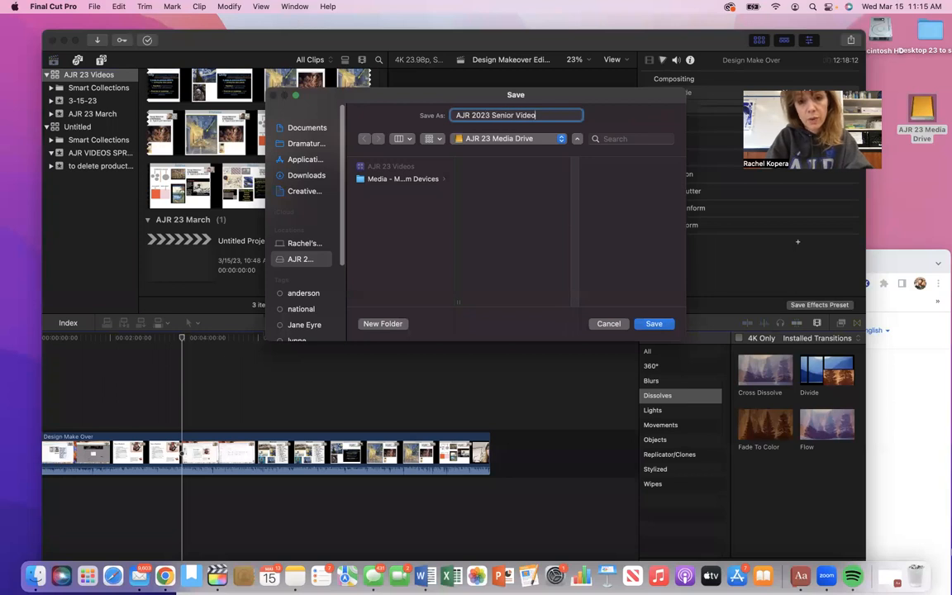
pyautogui.press('Return')
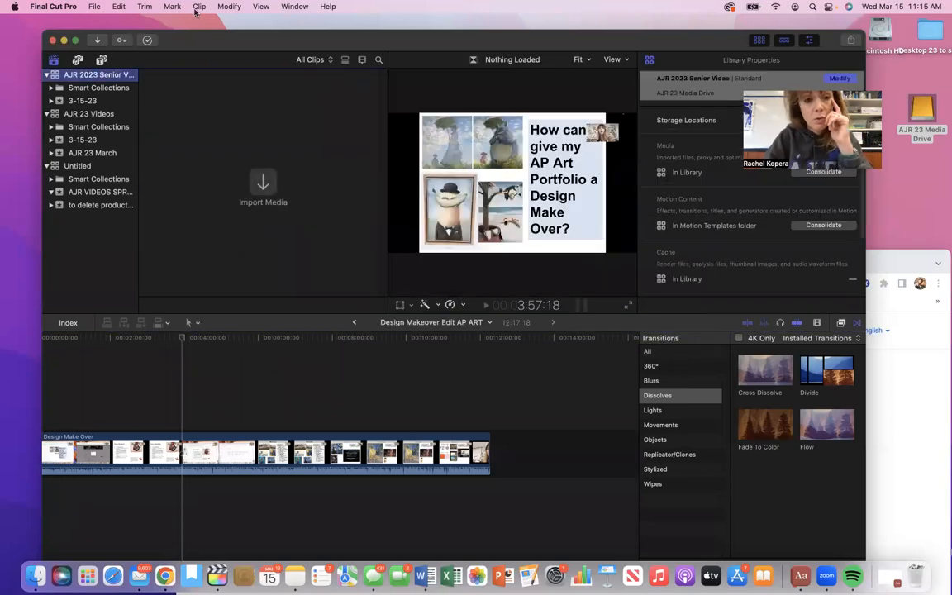
# Create an event named "AJR 23 Senior Video Edits 1" with a new project in the AJR 2023 Senior Video library
pyautogui.click(53, 7)
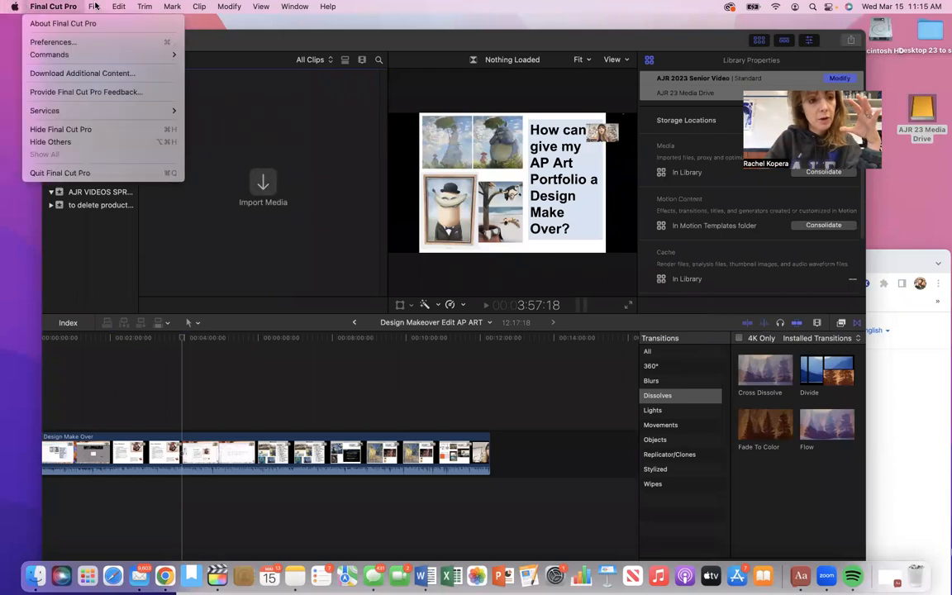
pyautogui.moveTo(94, 6)
pyautogui.moveTo(247, 23)
pyautogui.click(283, 35)
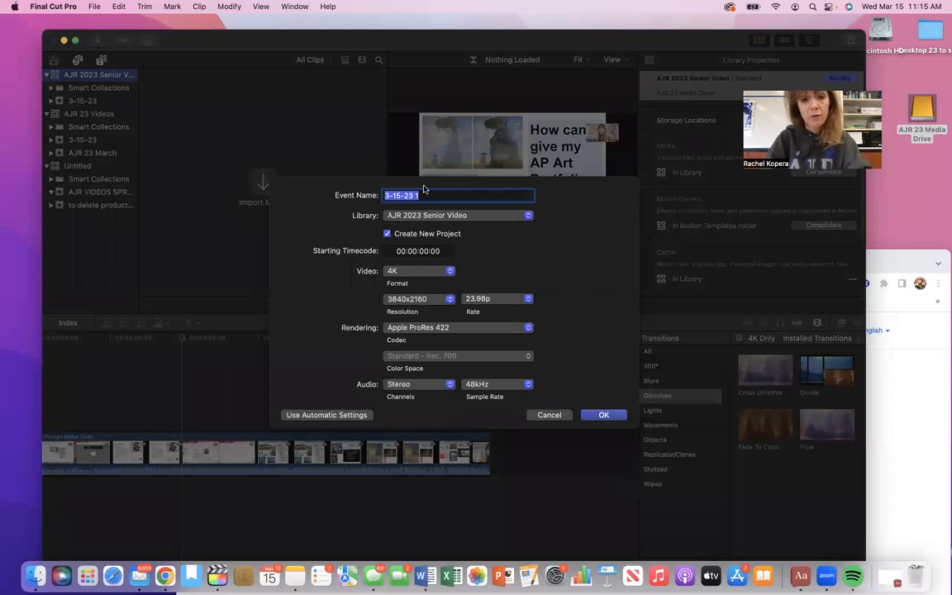
pyautogui.write('AJR ')
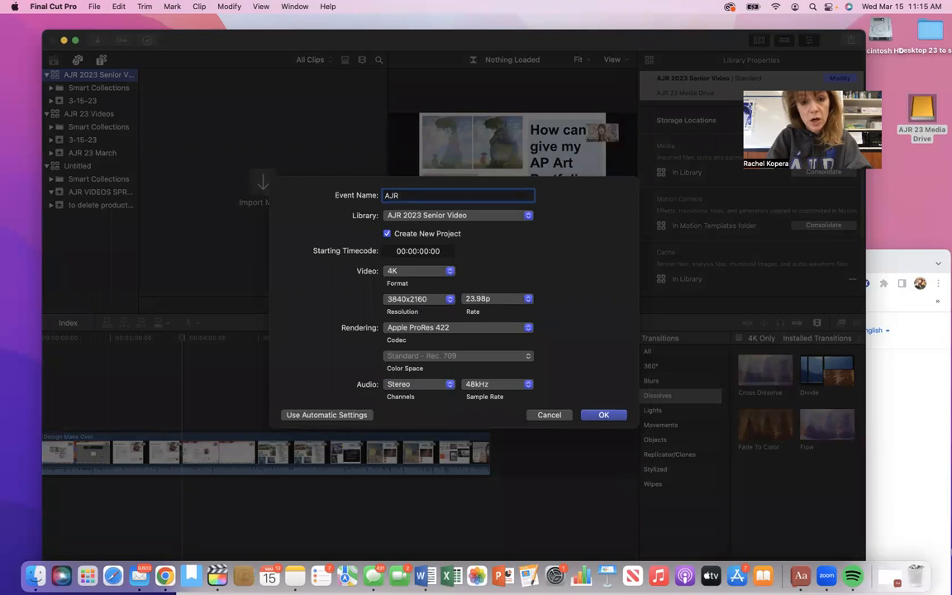
pyautogui.write('23 Senior Video Edits 1')
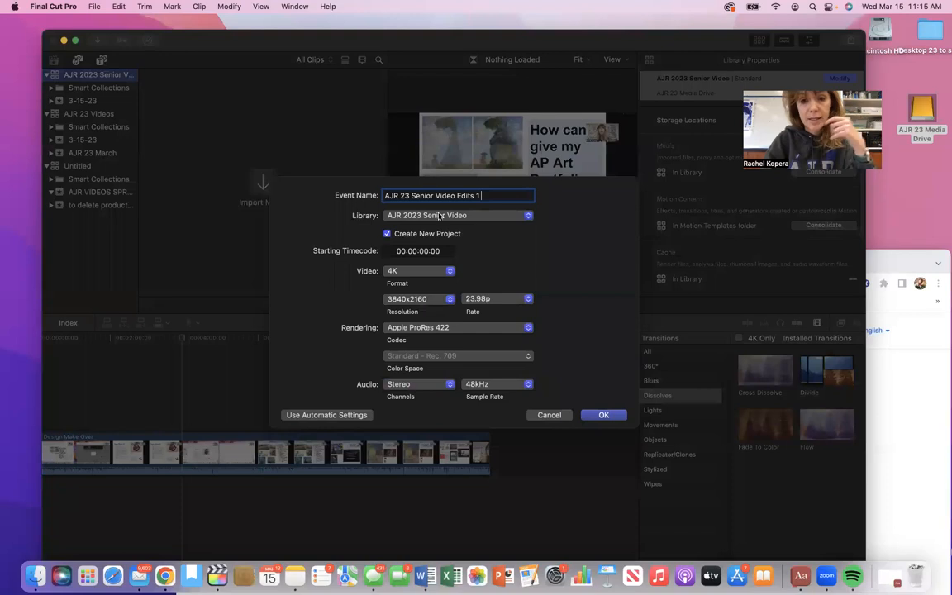
pyautogui.click(590, 420)
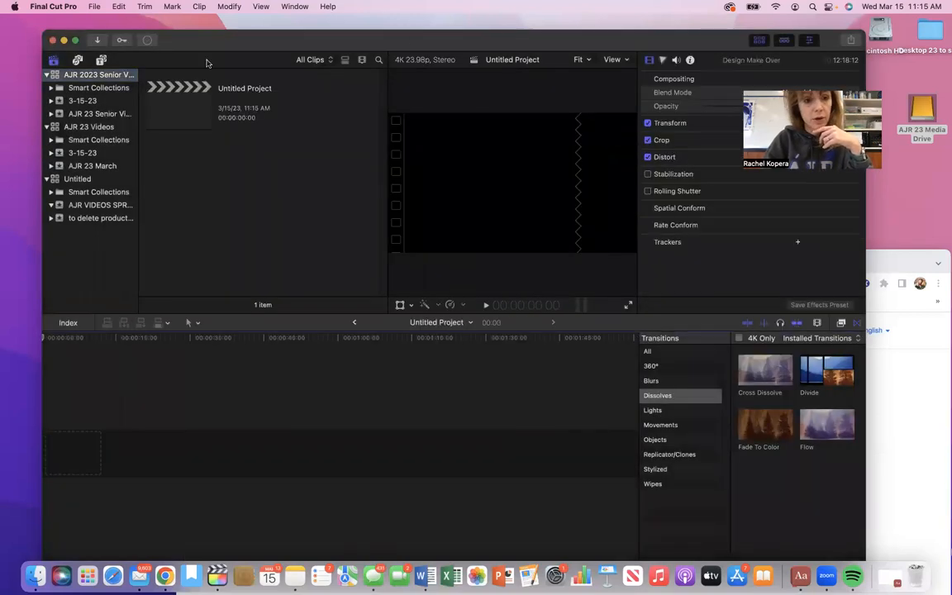
# Create a project named "23 Senior Video Creaming the Cookie" in the AJR 23 Senior Video Edits 1 event
pyautogui.click(95, 7)
pyautogui.moveTo(206, 23)
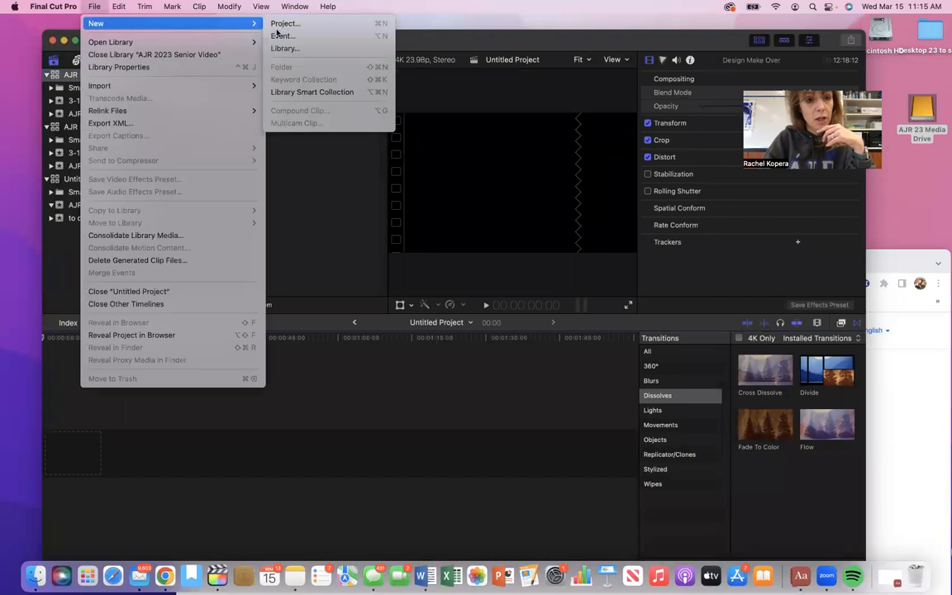
pyautogui.click(309, 25)
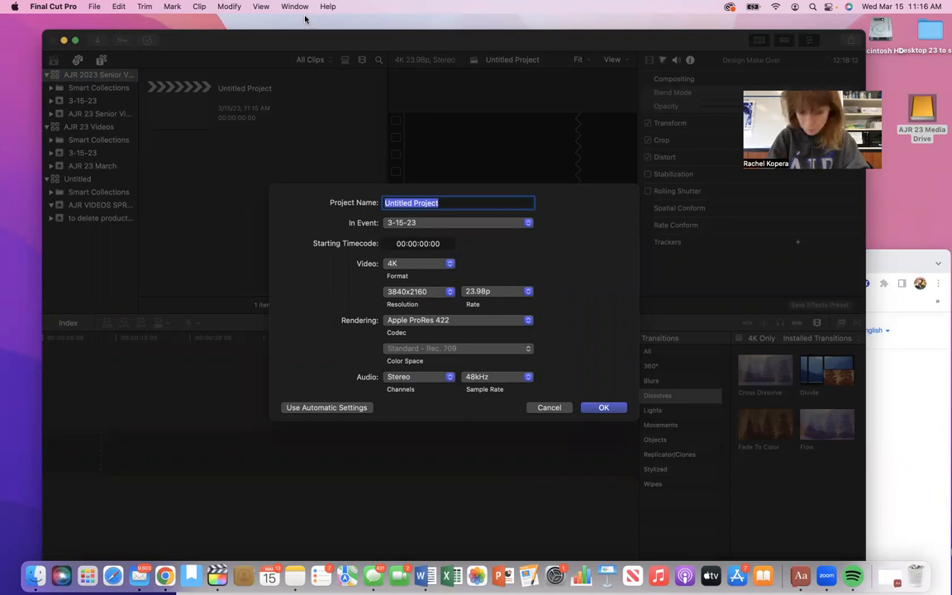
pyautogui.write('CCreaming the Cook')
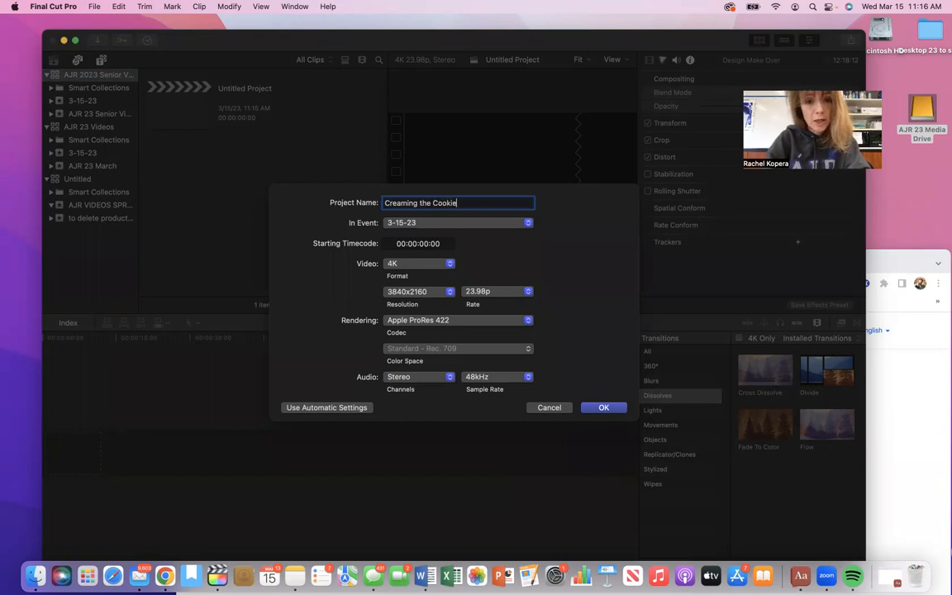
pyautogui.write('ie')
pyautogui.click(386, 203)
pyautogui.write('23 Senior Video ')
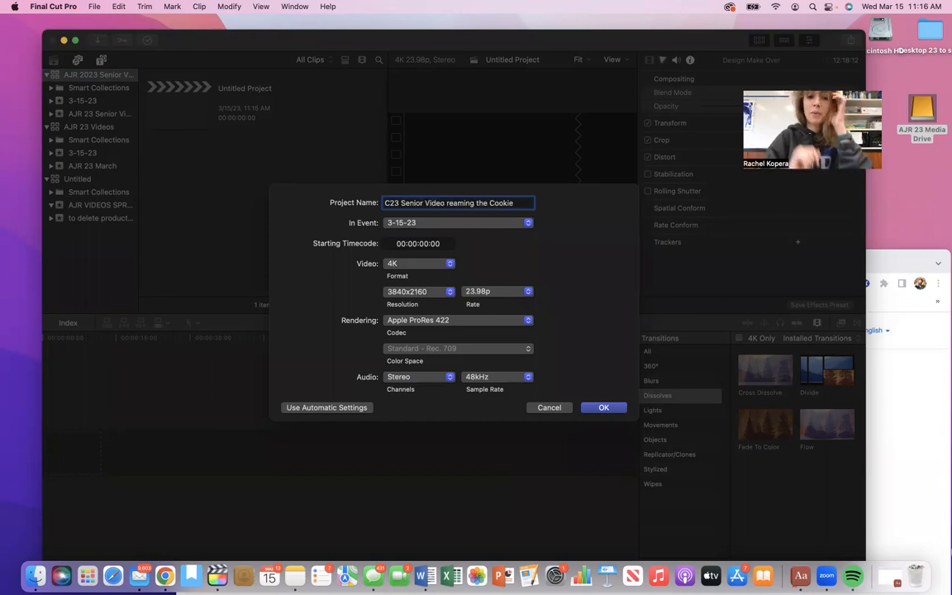
pyautogui.write('C')
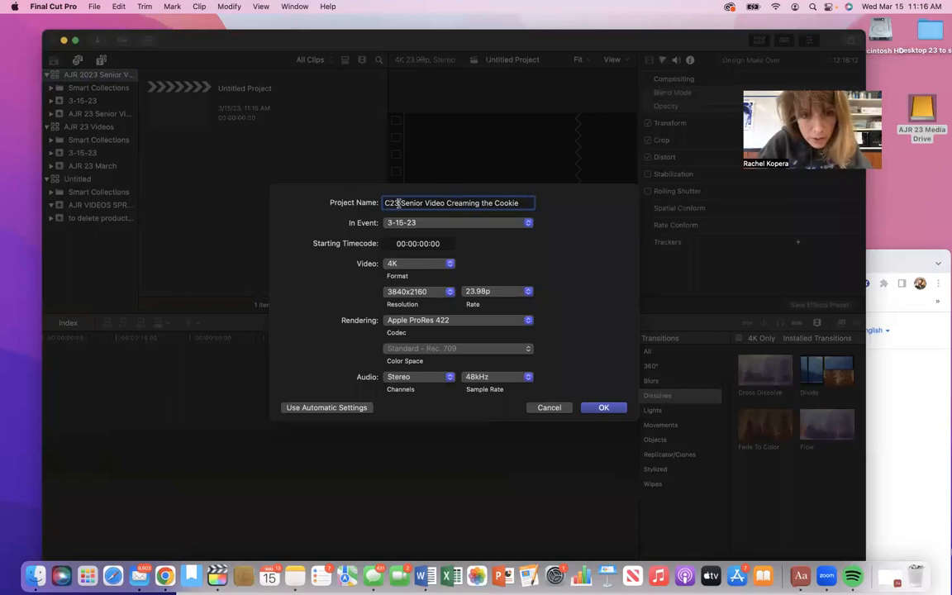
pyautogui.press('BackSpace')
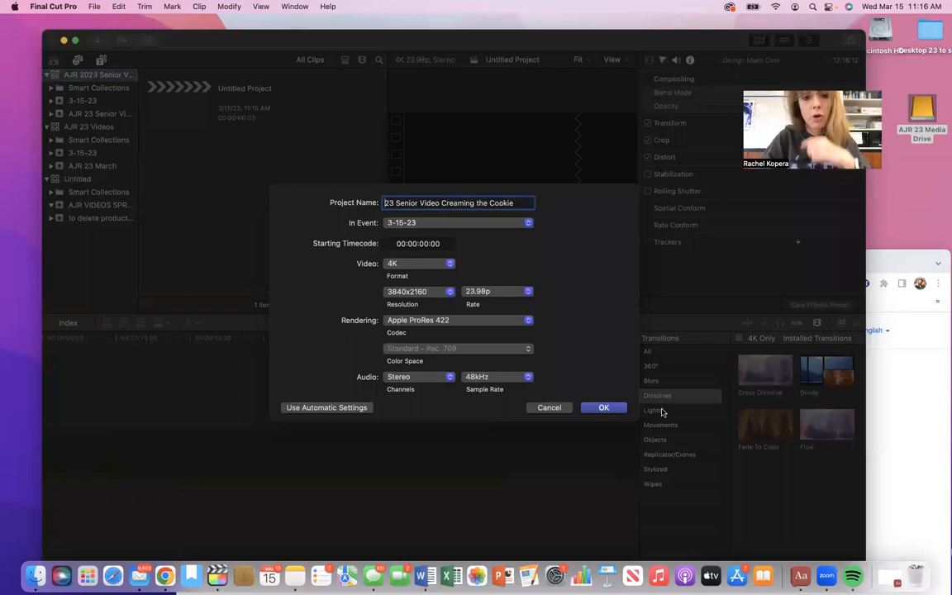
pyautogui.click(428, 224)
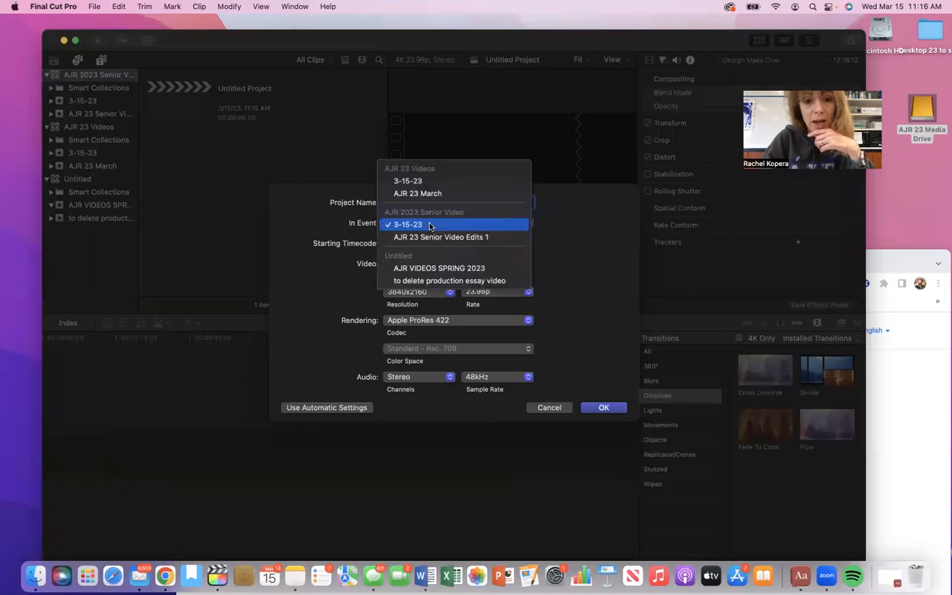
pyautogui.click(430, 235)
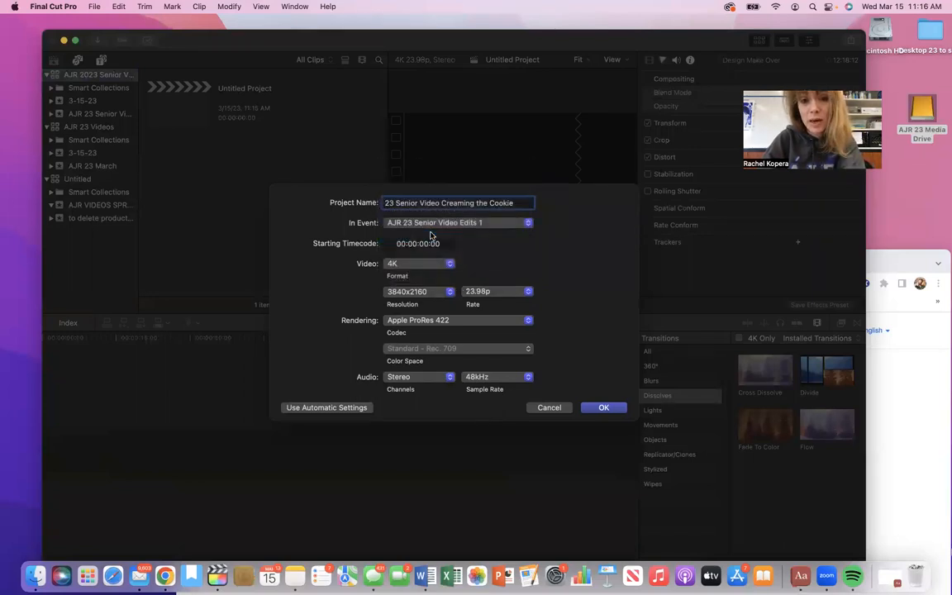
pyautogui.click(610, 409)
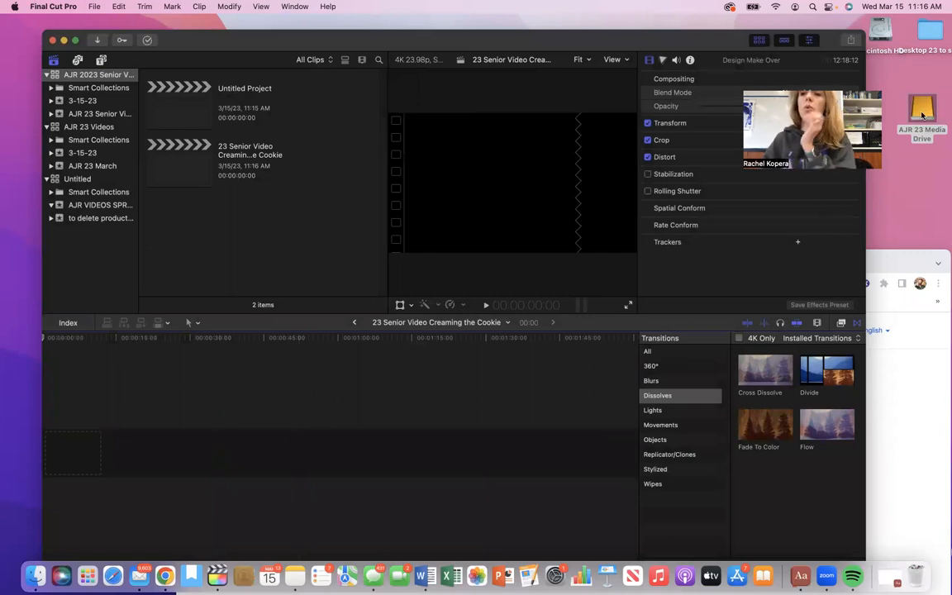
# In Finder, browse the AJR 23 Media Drive's 7D camera export to the 103EOS7D folder in the third card's DCIM folder
pyautogui.doubleClick(923, 114)
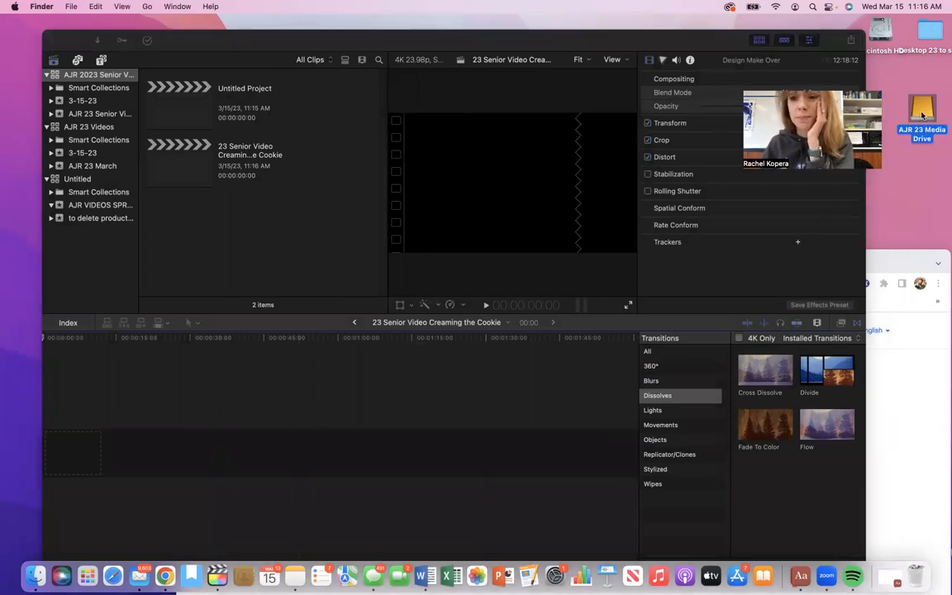
pyautogui.click(263, 89)
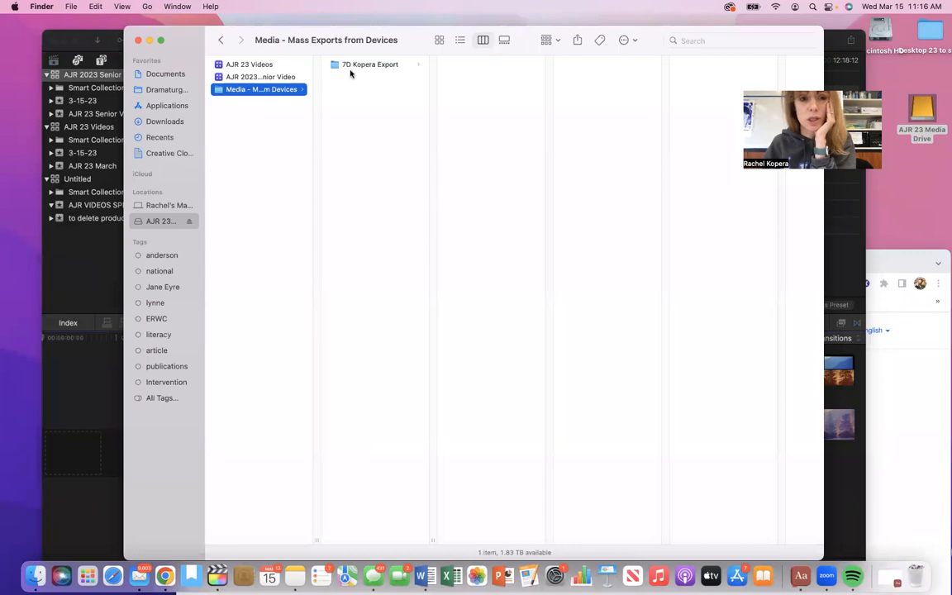
pyautogui.click(320, 64)
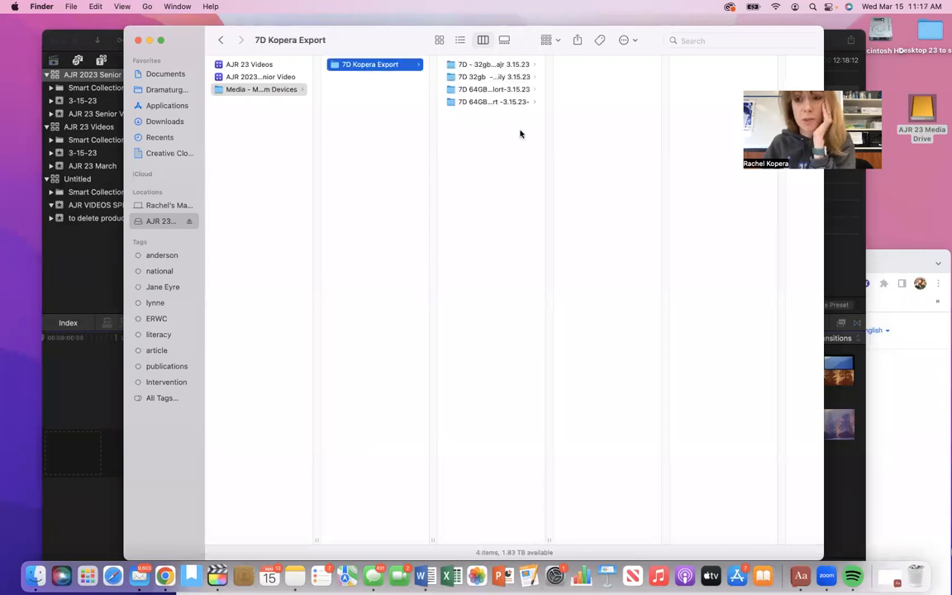
pyautogui.click(506, 101)
pyautogui.click(456, 89)
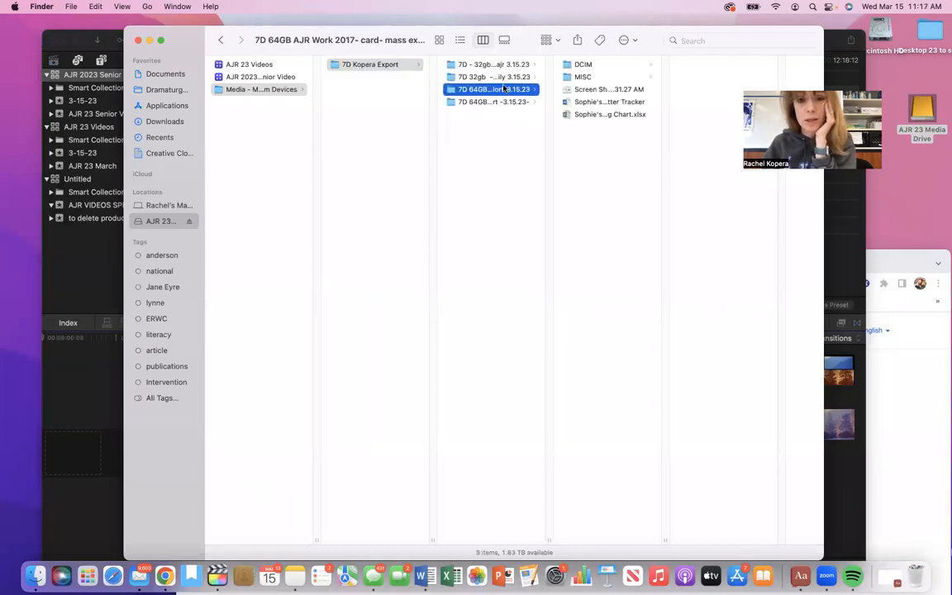
pyautogui.click(584, 64)
pyautogui.click(700, 66)
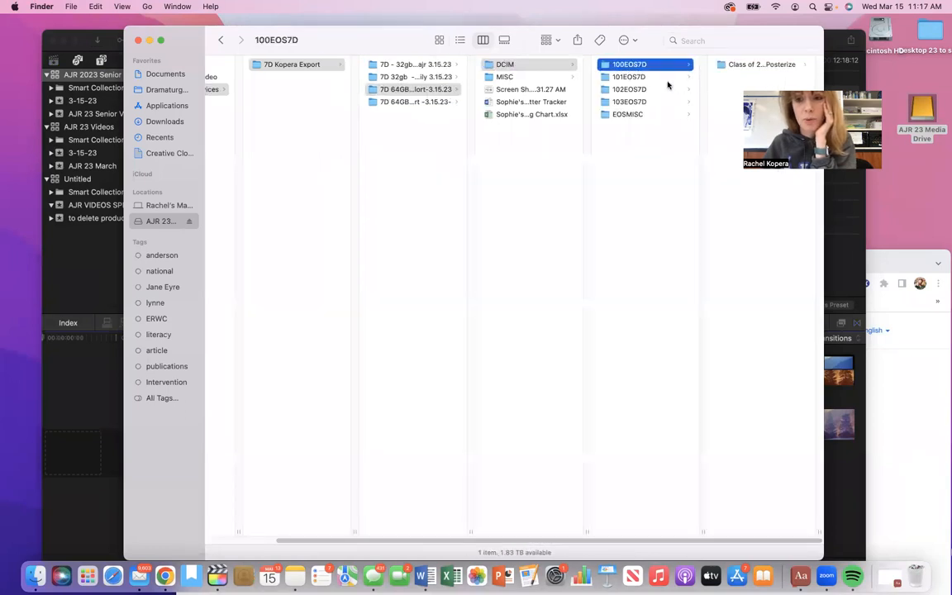
pyautogui.click(668, 76)
pyautogui.moveTo(662, 34); pyautogui.dragTo(561, 34)
pyautogui.click(522, 89)
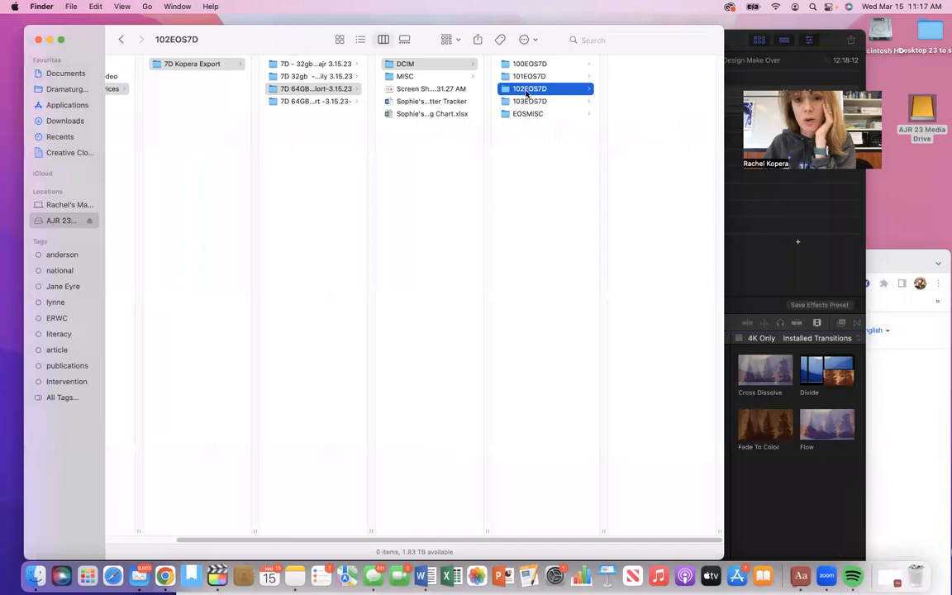
pyautogui.click(579, 101)
# Preview several photos in the 103EOS7D folder and add _MG_0416.JPG to the start of the project timeline
pyautogui.click(636, 137)
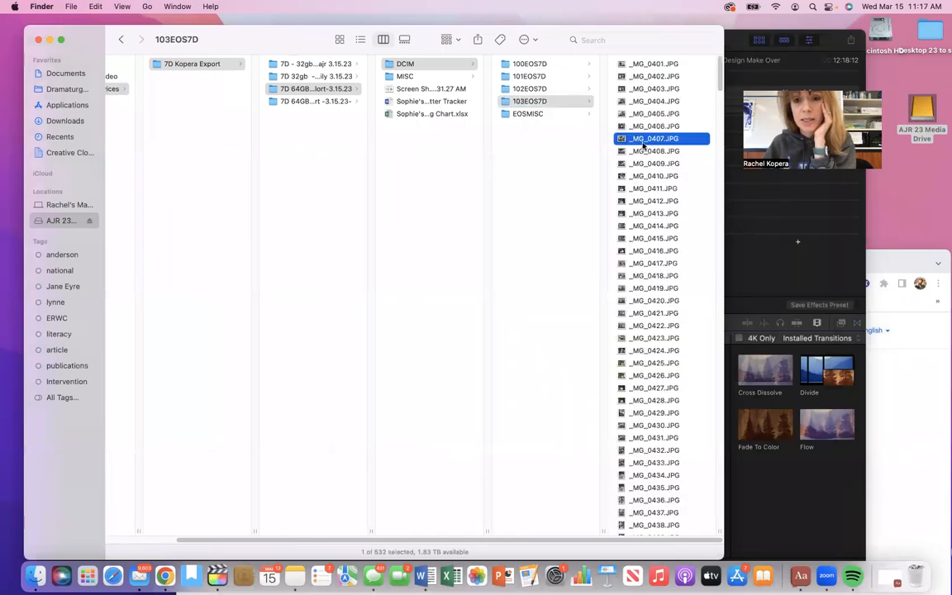
pyautogui.click(533, 164)
pyautogui.click(518, 189)
pyautogui.click(533, 263)
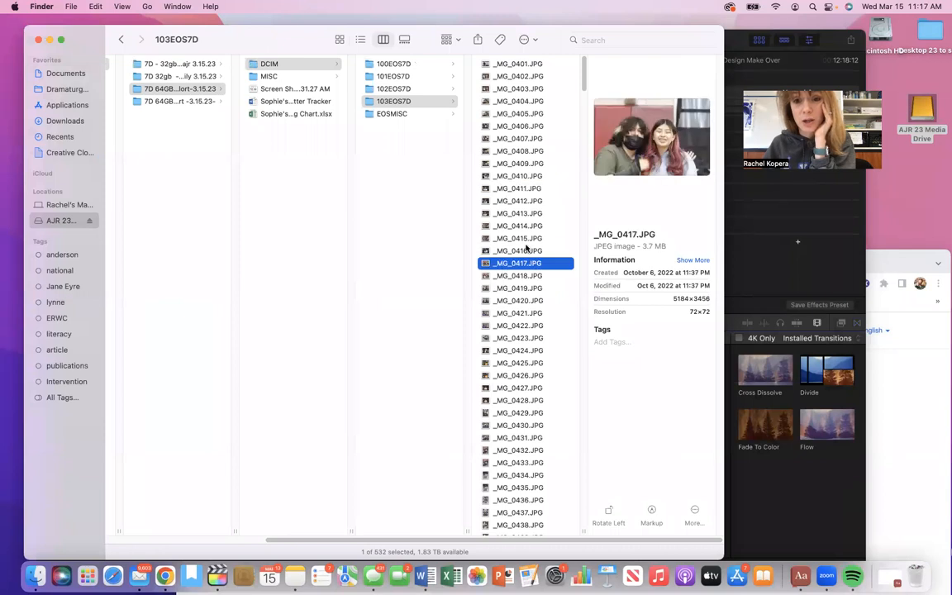
pyautogui.click(521, 250)
pyautogui.moveTo(300, 29); pyautogui.dragTo(535, 38)
pyautogui.moveTo(797, 269); pyautogui.dragTo(99, 451)
# Preview the 103EOS7D photos around _MG_0417.JPG to _MG_0422.JPG to look for usable senior pictures
pyautogui.press('Down')
pyautogui.press('Down')
pyautogui.press('Down')
pyautogui.press('Down')
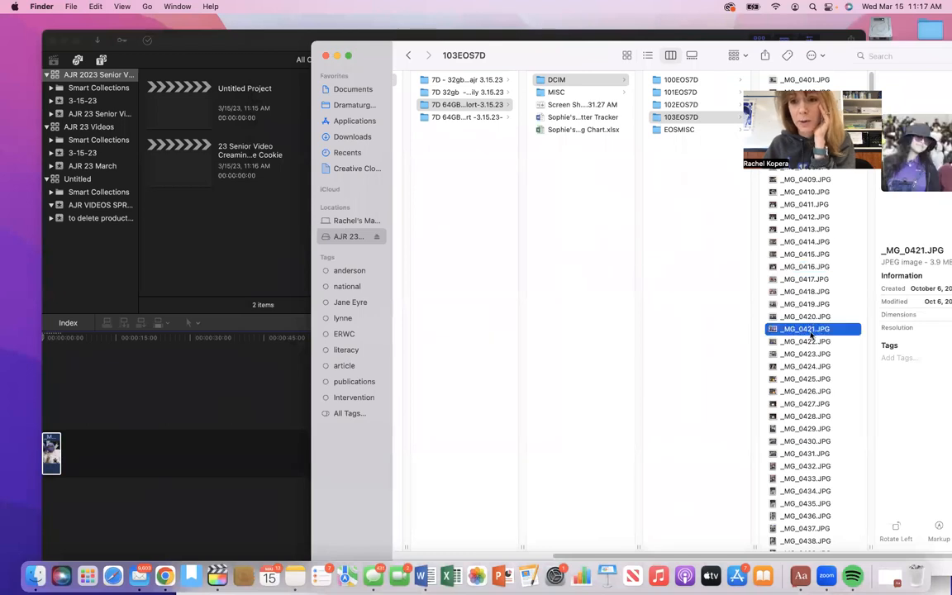
pyautogui.moveTo(742, 55); pyautogui.dragTo(621, 54)
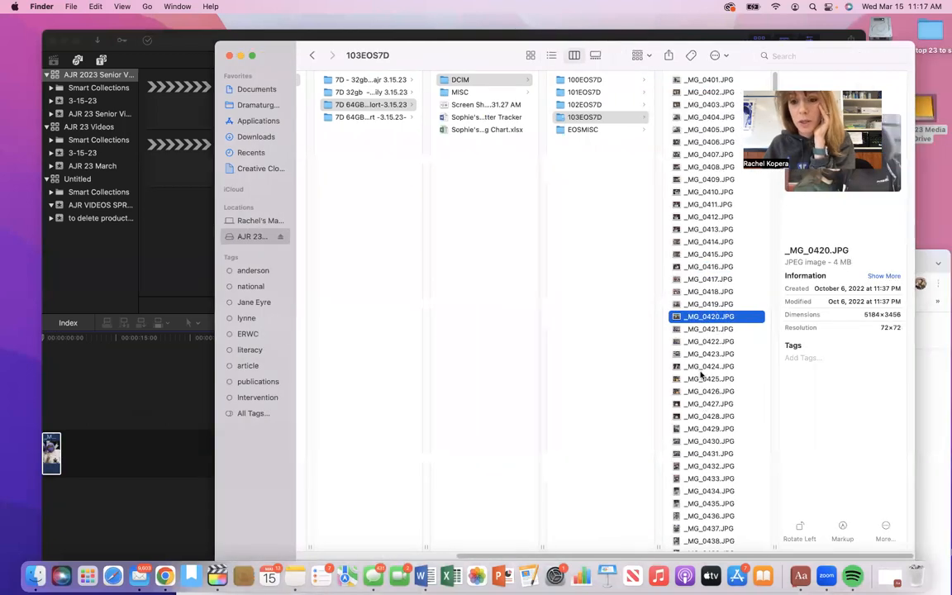
pyautogui.click(683, 304)
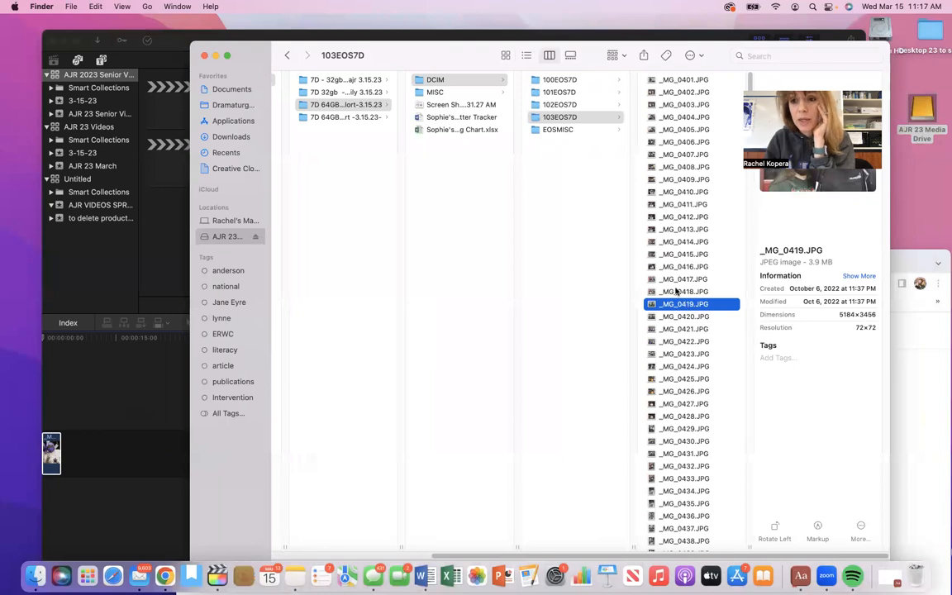
pyautogui.moveTo(806, 250); pyautogui.dragTo(428, 226)
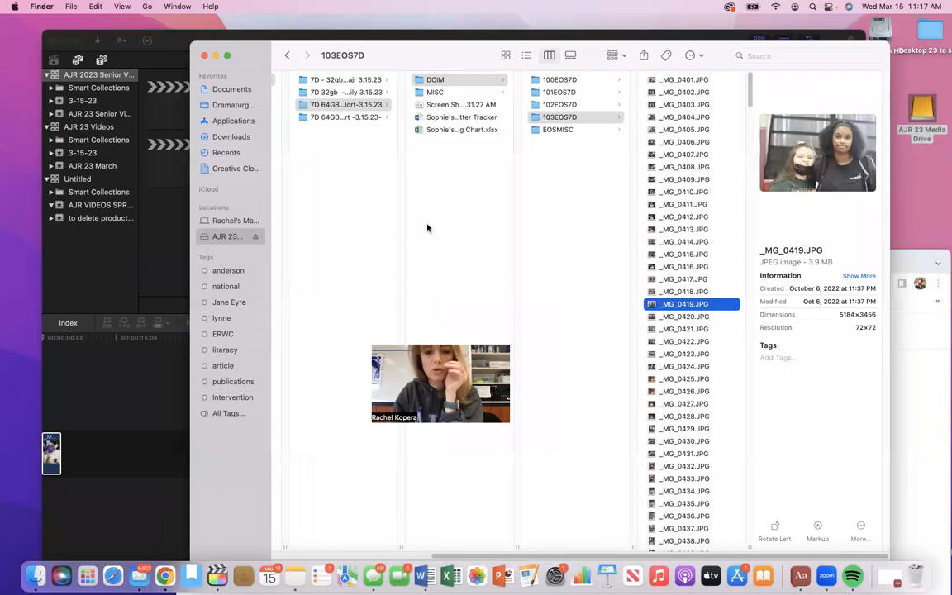
pyautogui.click(672, 282)
pyautogui.click(670, 294)
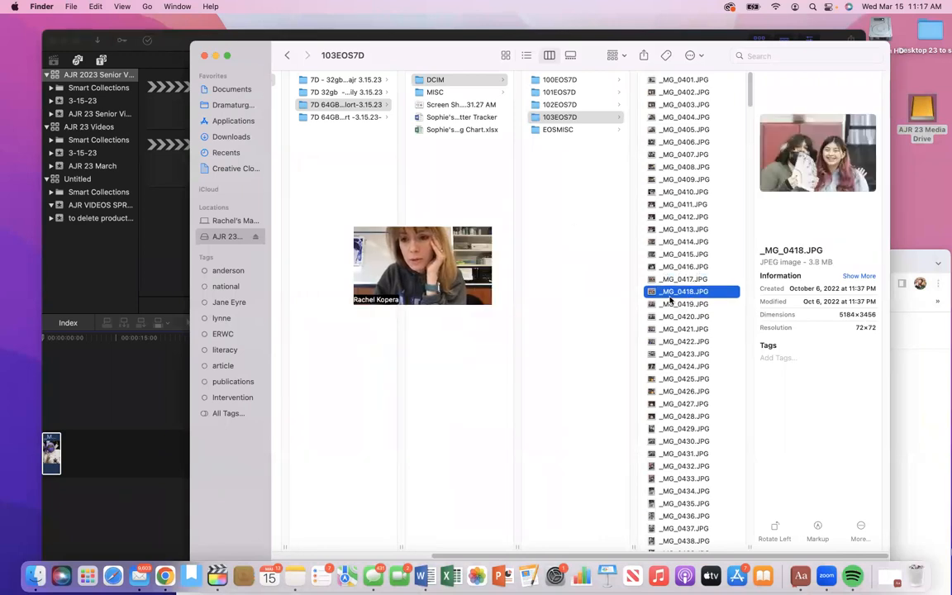
pyautogui.press('Down')
pyautogui.press('Down')
pyautogui.press('Down')
pyautogui.press('Down')
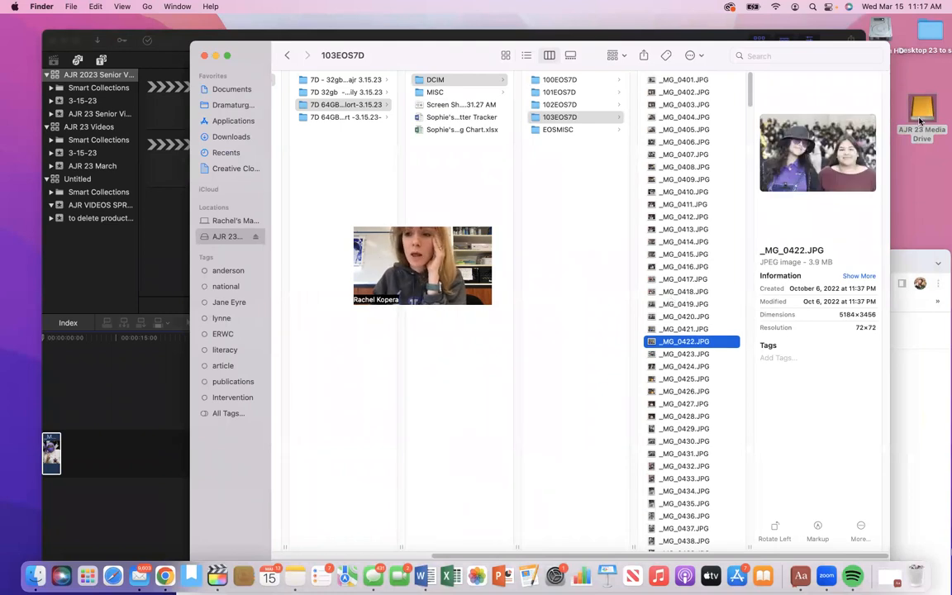
# Create a folder named "7D Photos of Seniors" in the media drive's Media - Mass Exports from Devices folder
pyautogui.doubleClick(920, 122)
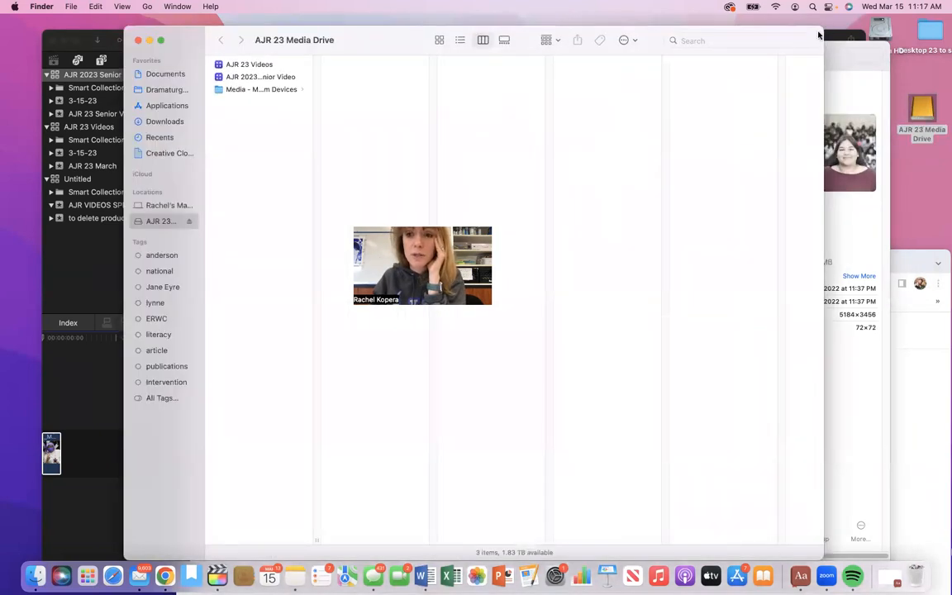
pyautogui.click(269, 95)
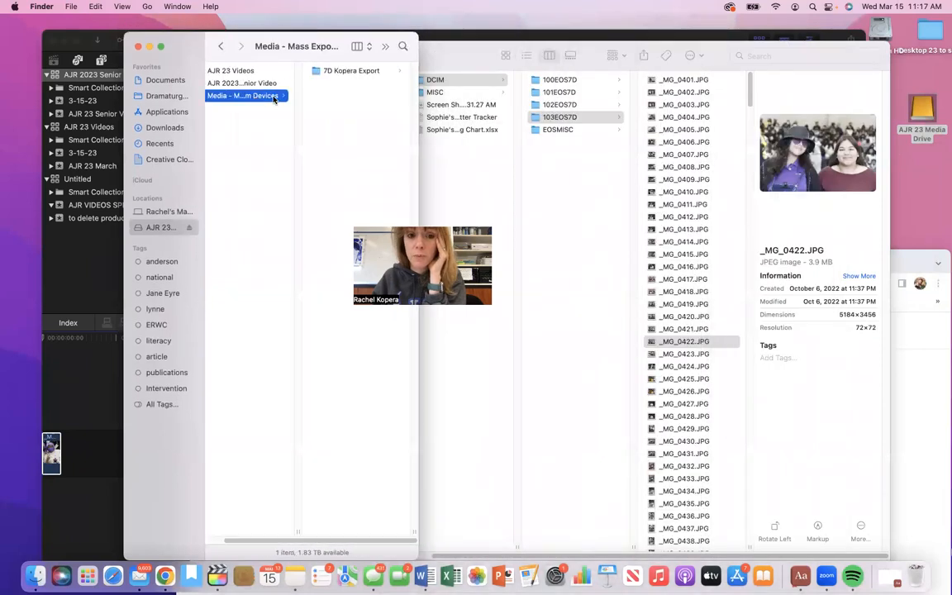
pyautogui.rightClick(322, 108)
pyautogui.click(332, 111)
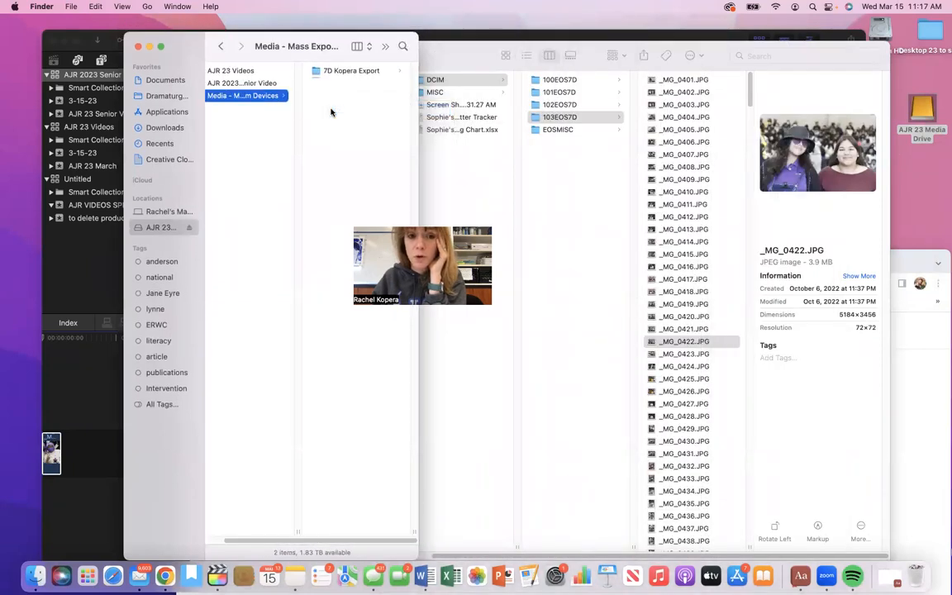
pyautogui.write('7')
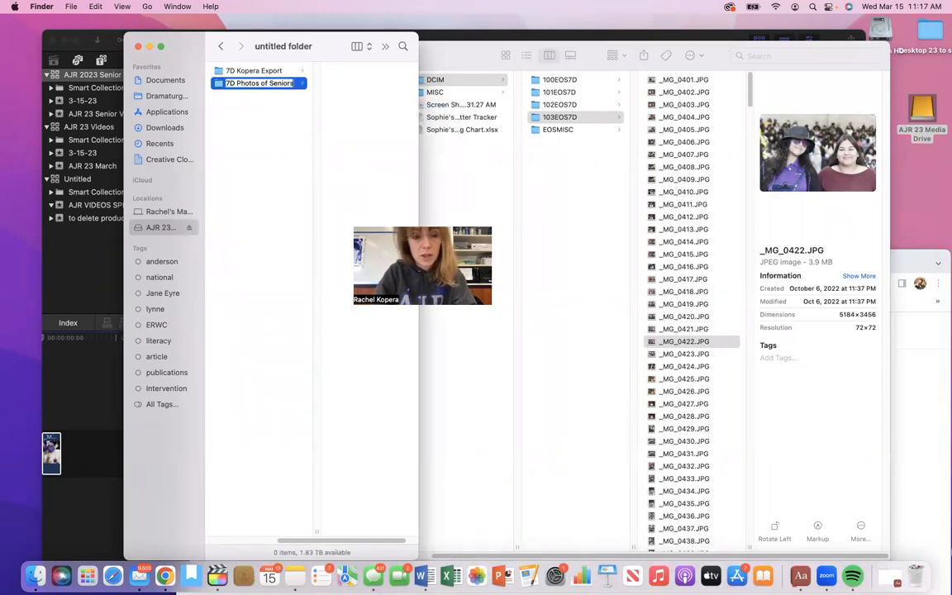
pyautogui.write('D Photos of Seniors')
pyautogui.press('Return')
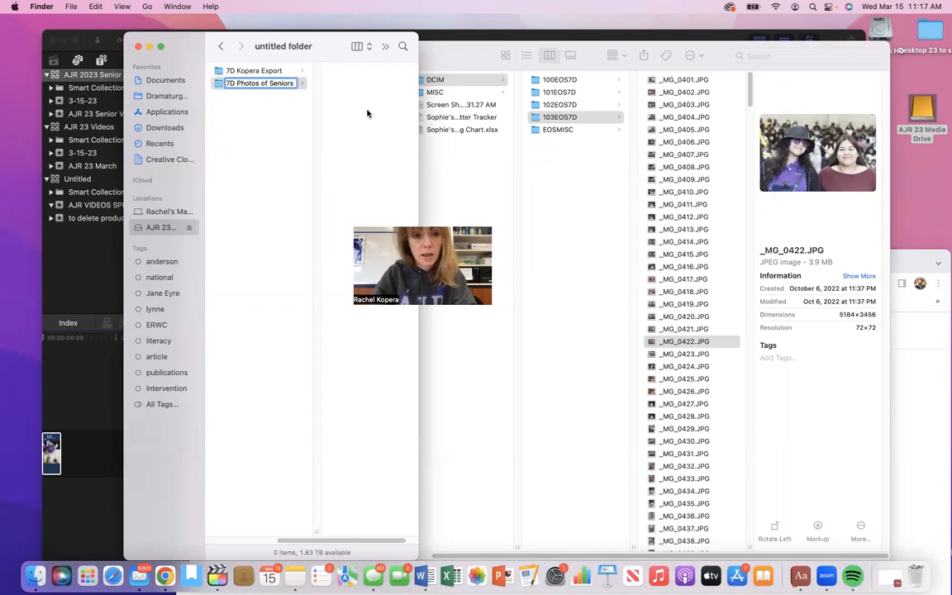
# Create a subfolder named "12th Grade 7D photos" inside the 7D Photos of Seniors folder
pyautogui.rightClick(331, 97)
pyautogui.click(376, 106)
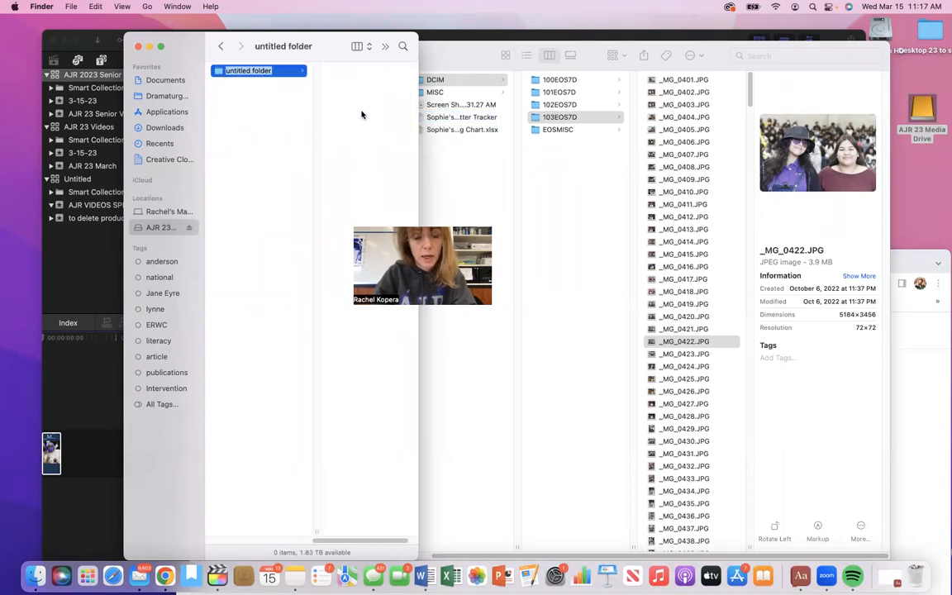
pyautogui.moveTo(256, 56); pyautogui.dragTo(366, 71)
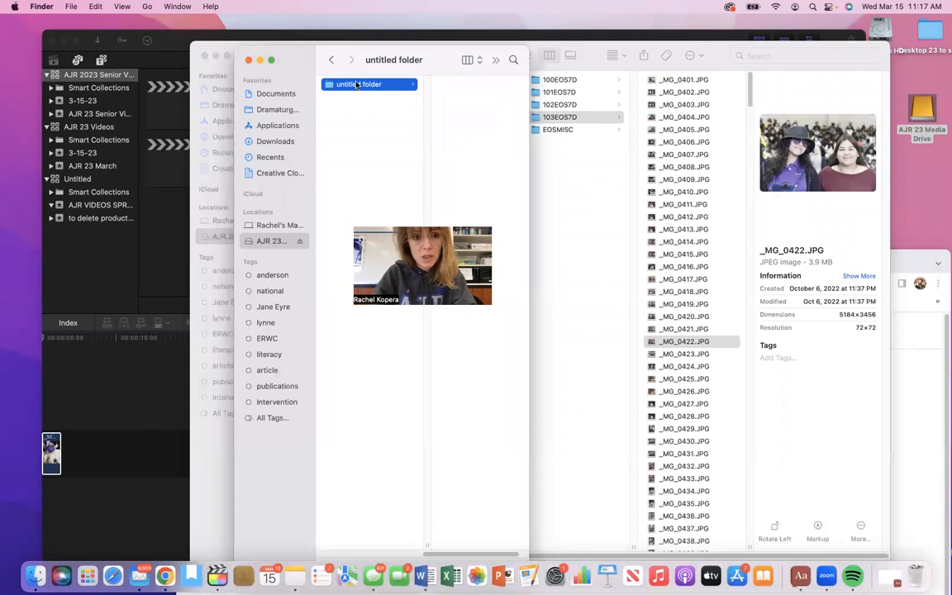
pyautogui.click(357, 84)
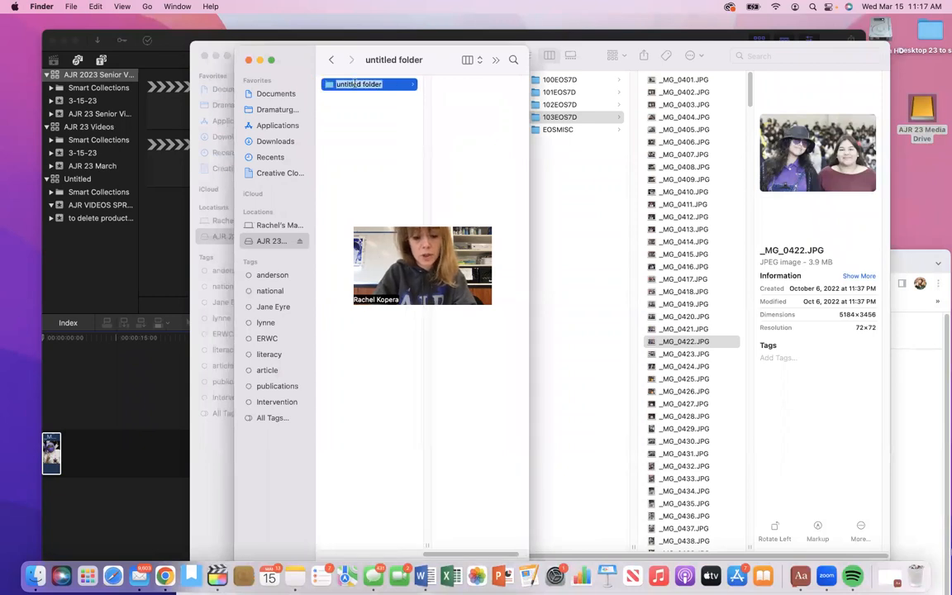
pyautogui.write('12th Grade 7D photos')
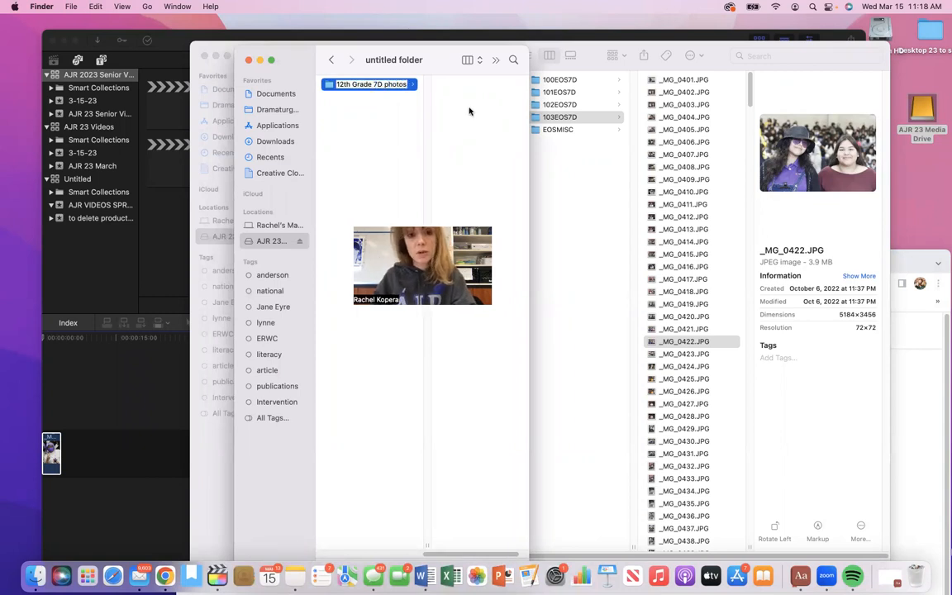
pyautogui.press('Return')
# Move _MG_0422.JPG into the 12th Grade 7D photos folder and return to the 103EOS7D source folder
pyautogui.moveTo(671, 341); pyautogui.dragTo(476, 134)
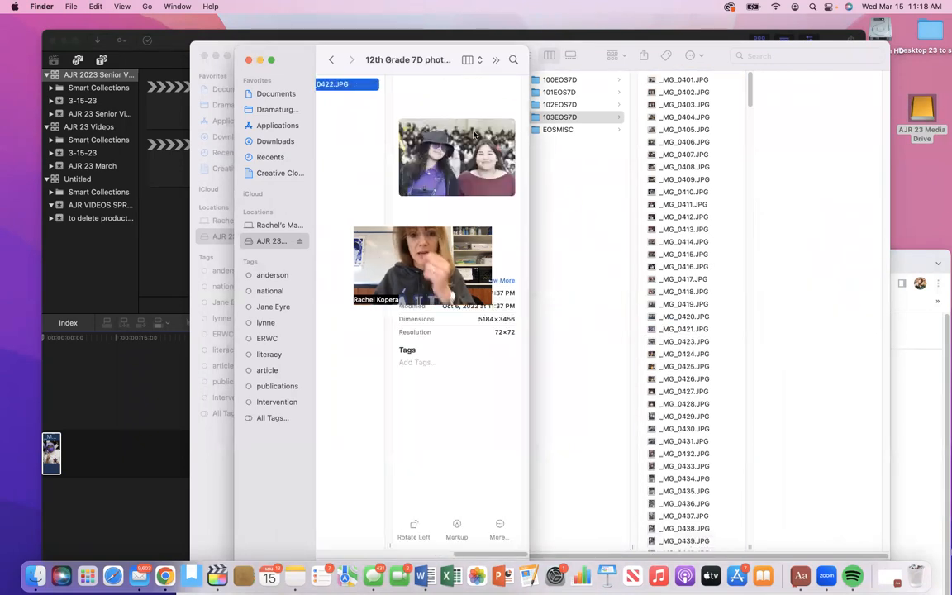
pyautogui.click(352, 105)
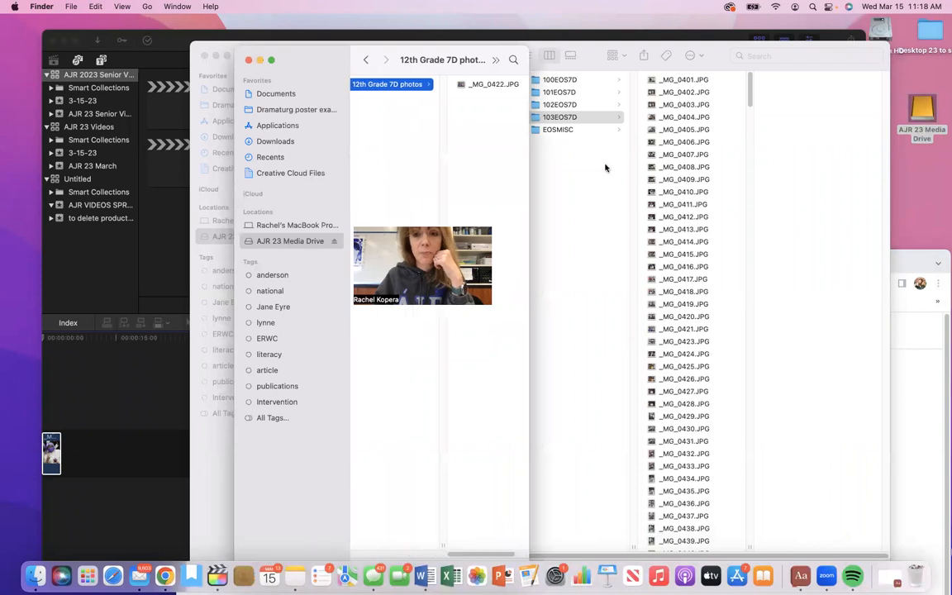
pyautogui.click(545, 150)
pyautogui.click(576, 132)
pyautogui.click(576, 117)
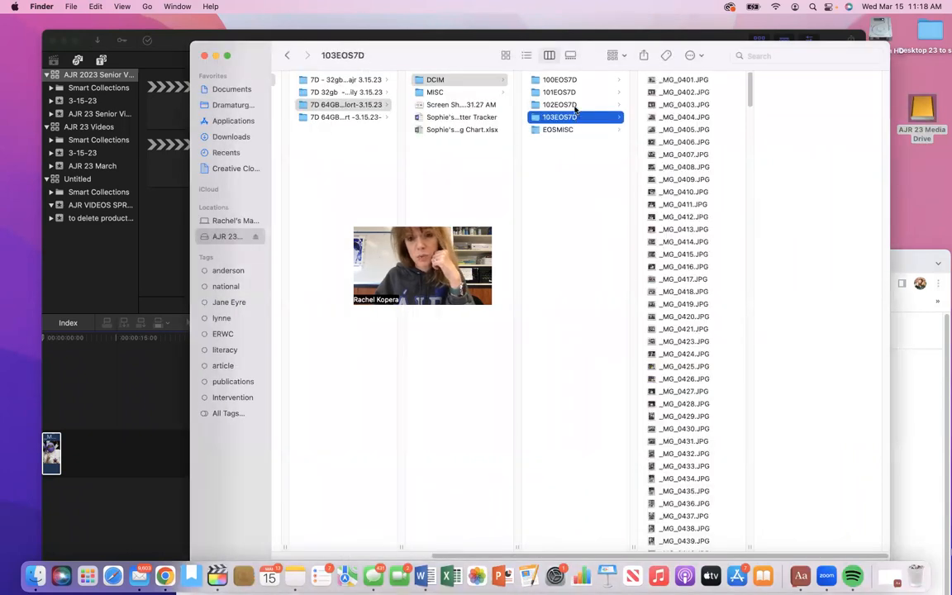
# Check the 100EOS7D to 102EOS7D folders, and list the 103EOS7D files sorted by kind down to its QuickTime movies
pyautogui.click(576, 106)
pyautogui.click(576, 93)
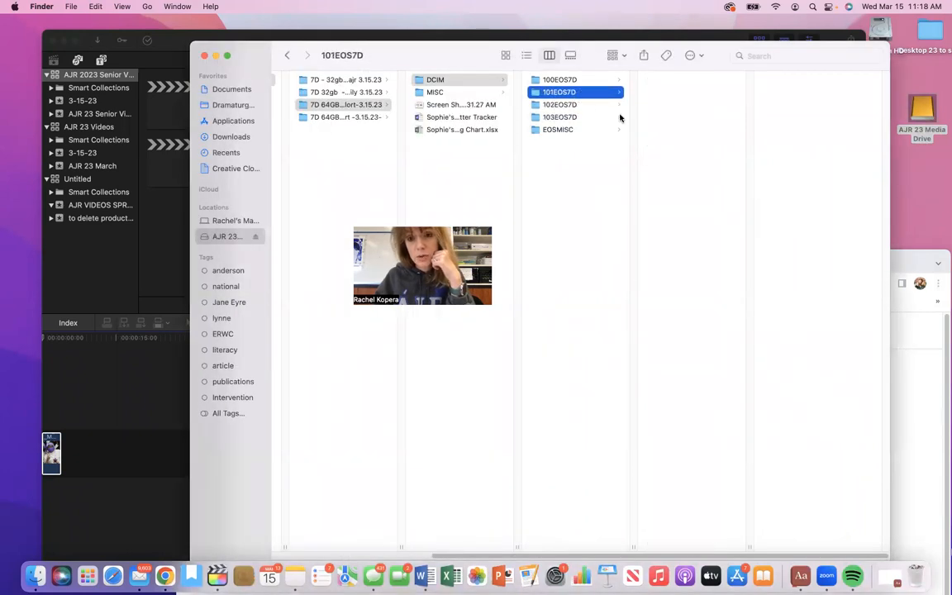
pyautogui.click(576, 80)
pyautogui.click(576, 104)
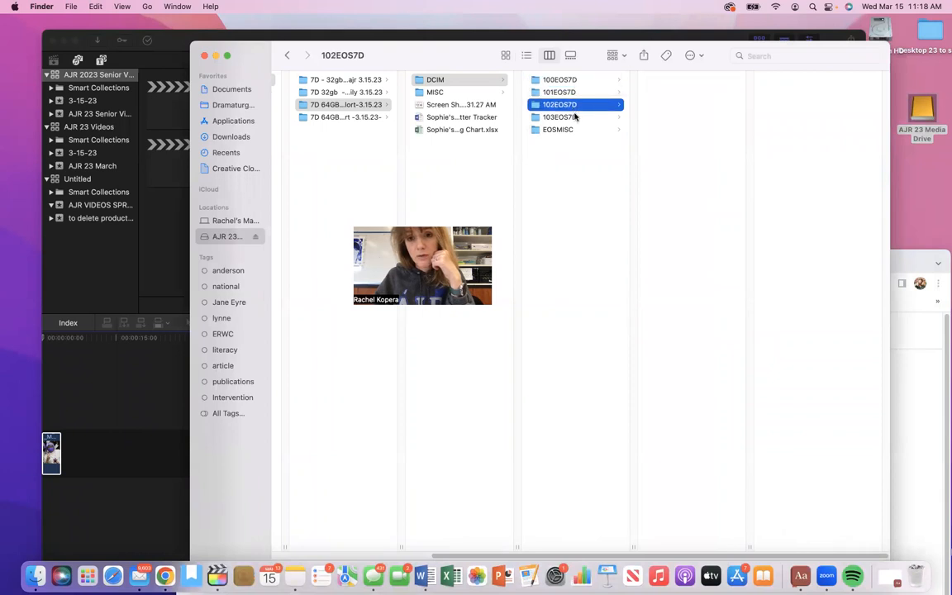
pyautogui.click(579, 117)
pyautogui.click(682, 205)
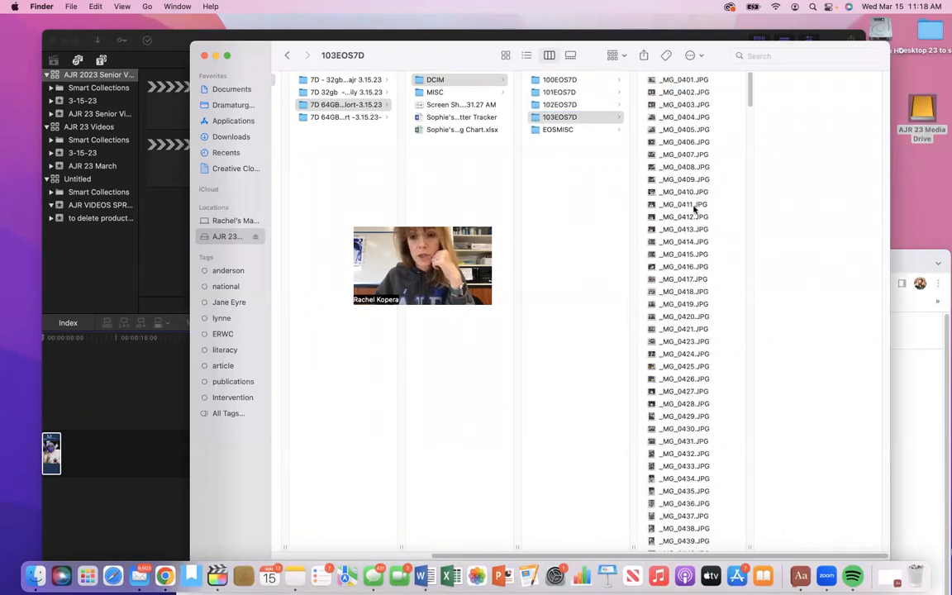
pyautogui.click(525, 55)
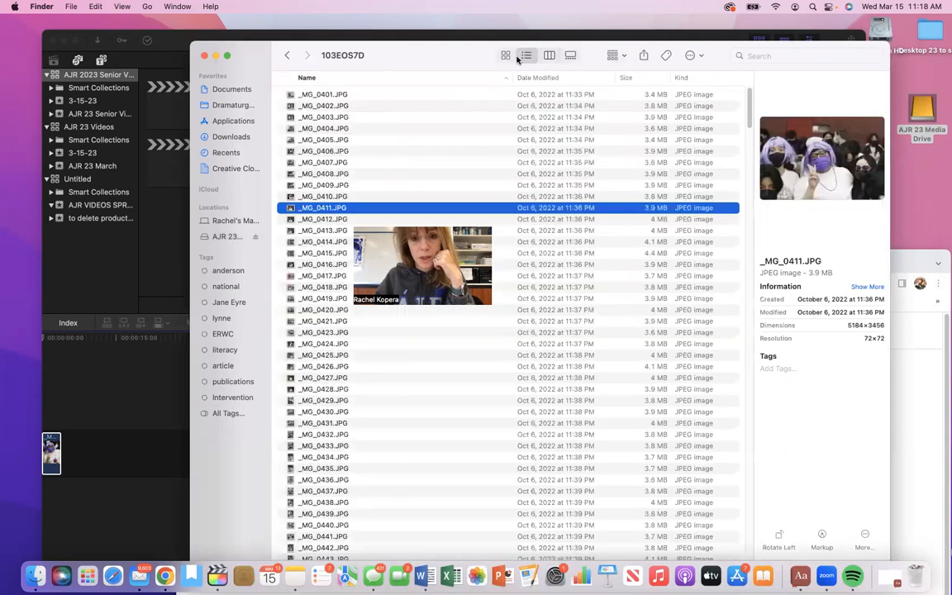
pyautogui.click(699, 82)
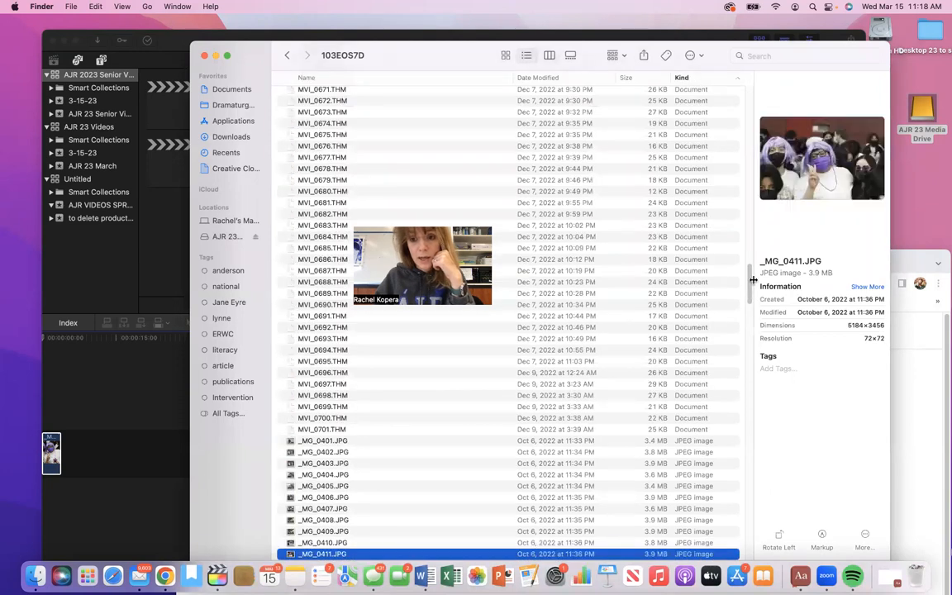
pyautogui.scroll(-15, 678, 256)
# Preview the 103EOS7D movies from MVI_0686.MOV up to MVI_0658.MOV for usable senior footage
pyautogui.click(659, 380)
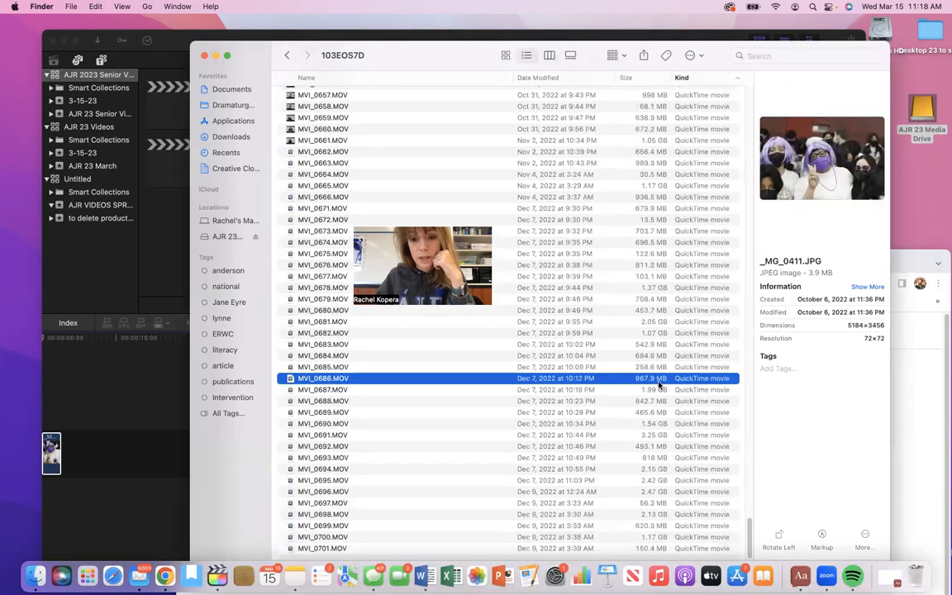
pyautogui.click(576, 322)
pyautogui.click(574, 220)
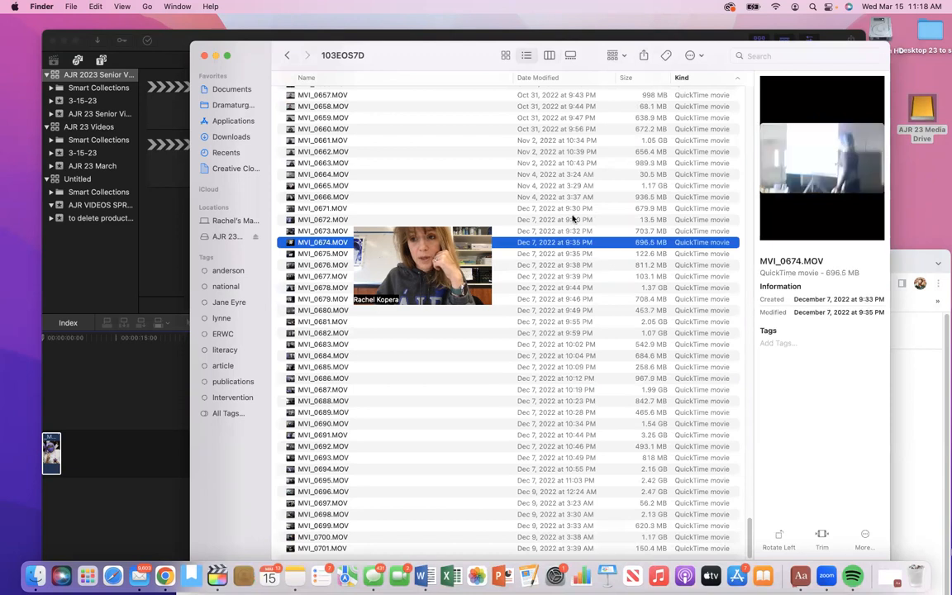
pyautogui.click(572, 185)
pyautogui.click(569, 177)
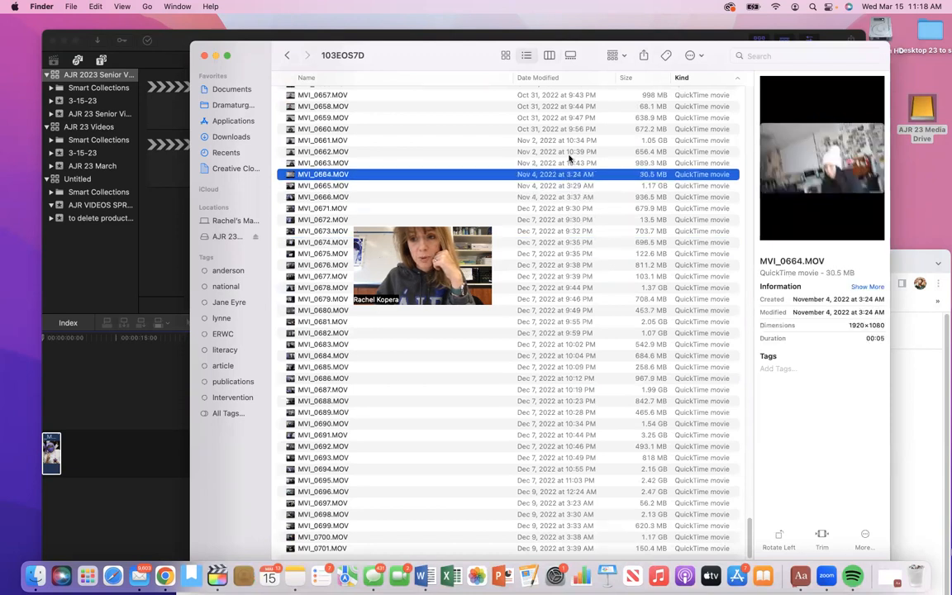
pyautogui.click(567, 151)
pyautogui.click(566, 140)
pyautogui.click(562, 107)
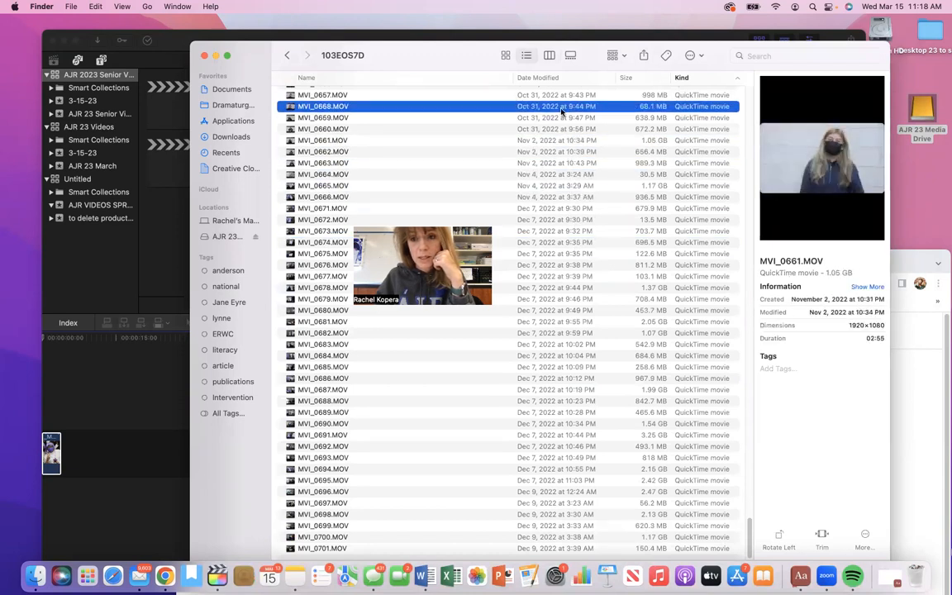
# Compare the December 7 movies between MVI_0683.MOV and MVI_0692.MOV in the preview to choose a senior clip
pyautogui.click(600, 404)
pyautogui.click(609, 448)
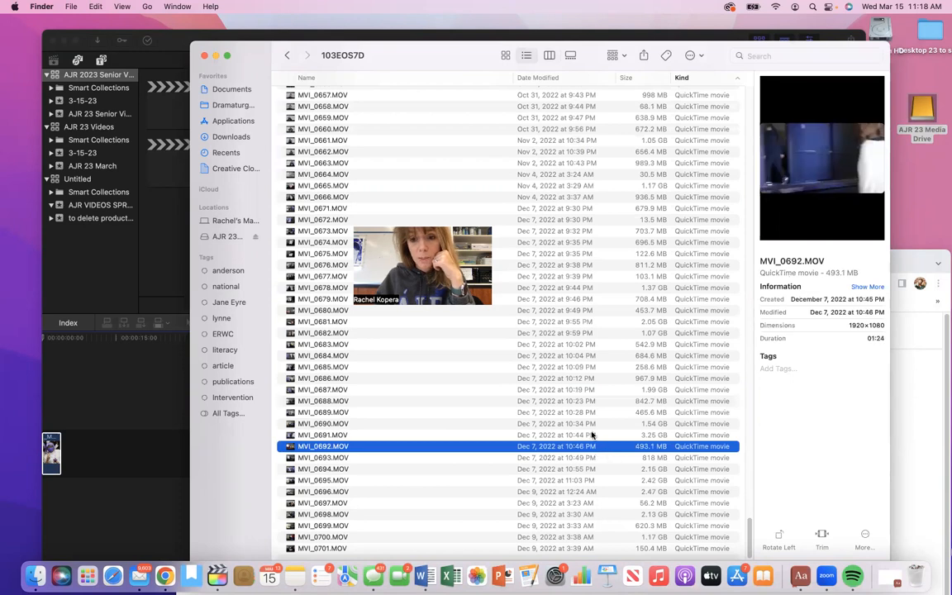
pyautogui.click(592, 435)
pyautogui.click(589, 424)
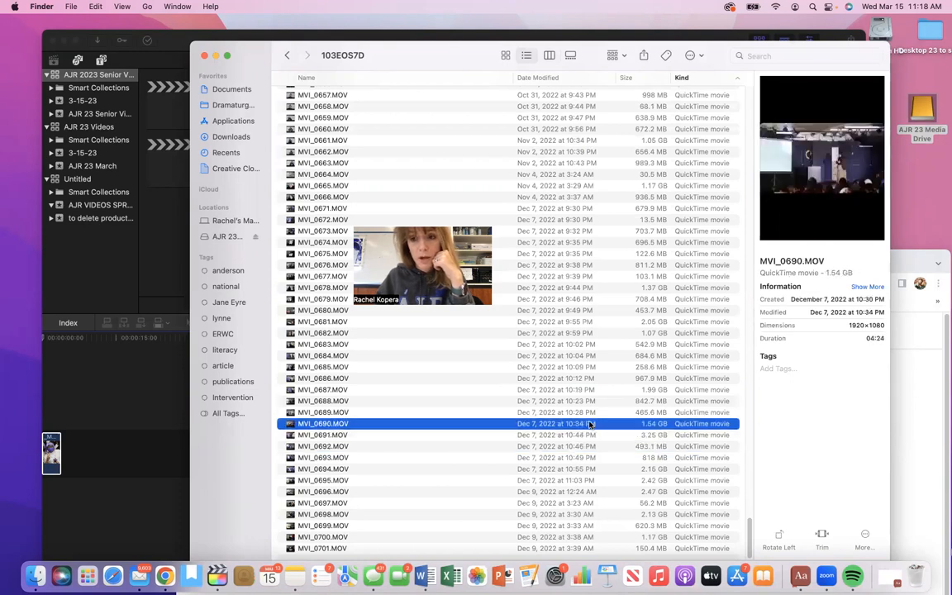
pyautogui.click(585, 413)
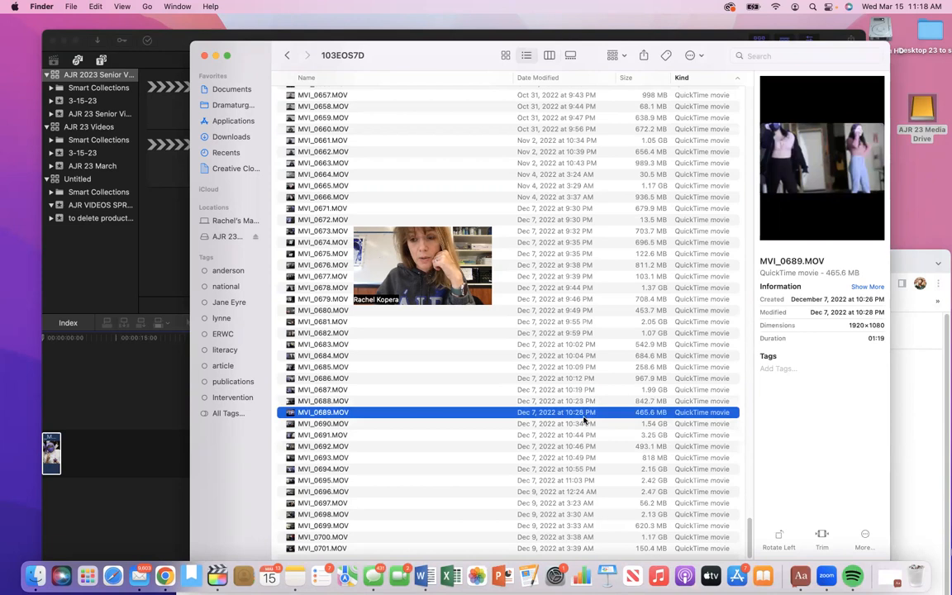
pyautogui.click(579, 389)
pyautogui.click(571, 378)
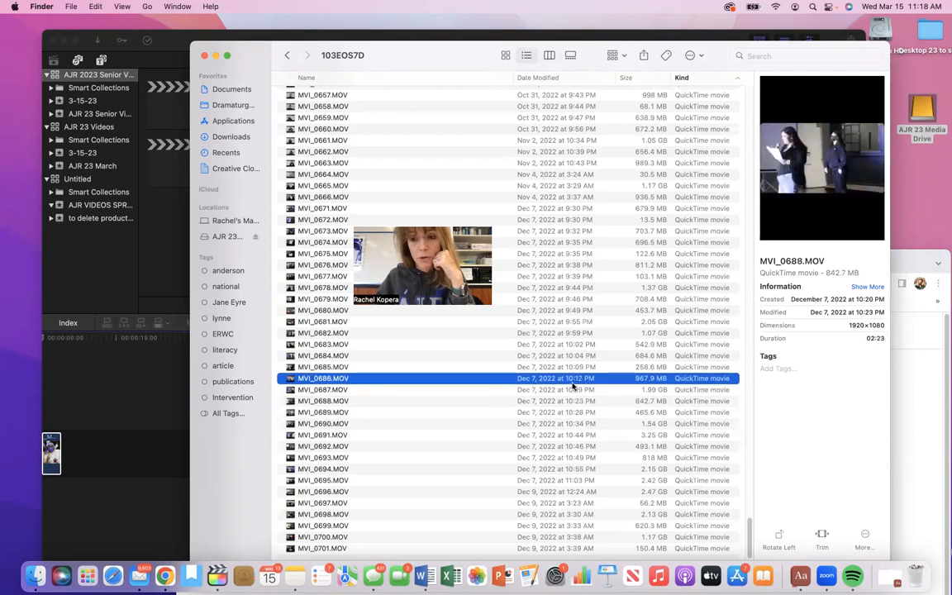
pyautogui.click(567, 357)
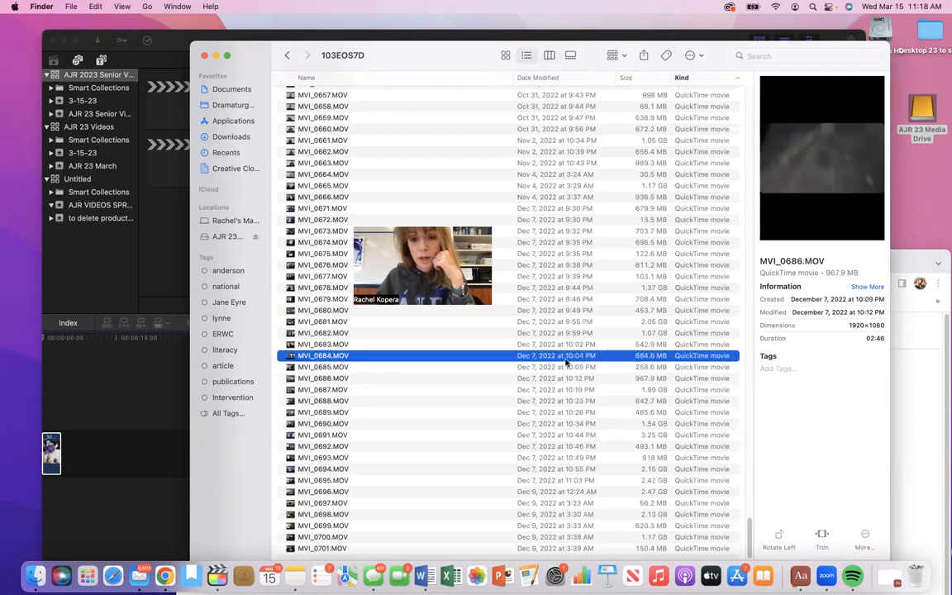
pyautogui.click(568, 344)
pyautogui.click(583, 447)
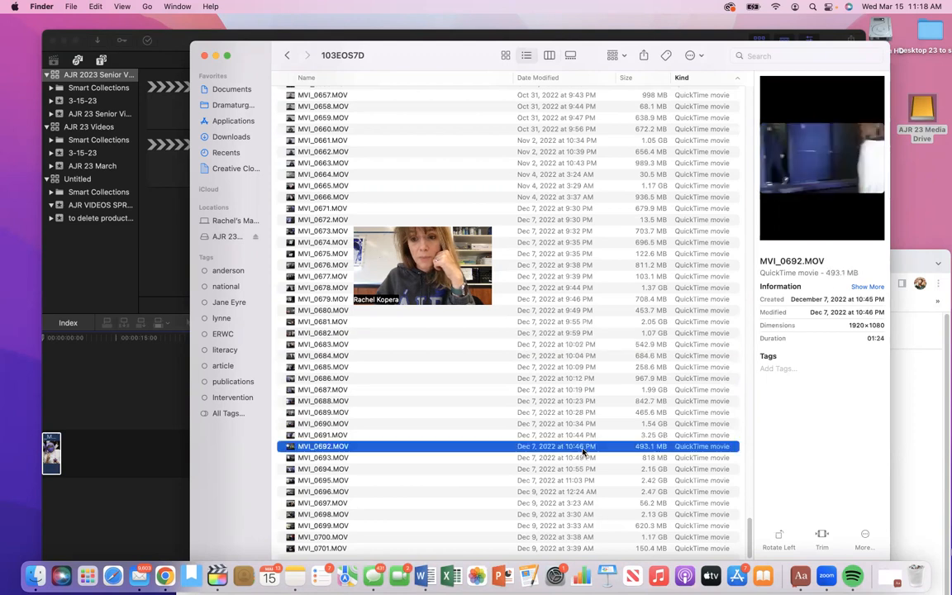
pyautogui.click(579, 412)
pyautogui.click(576, 400)
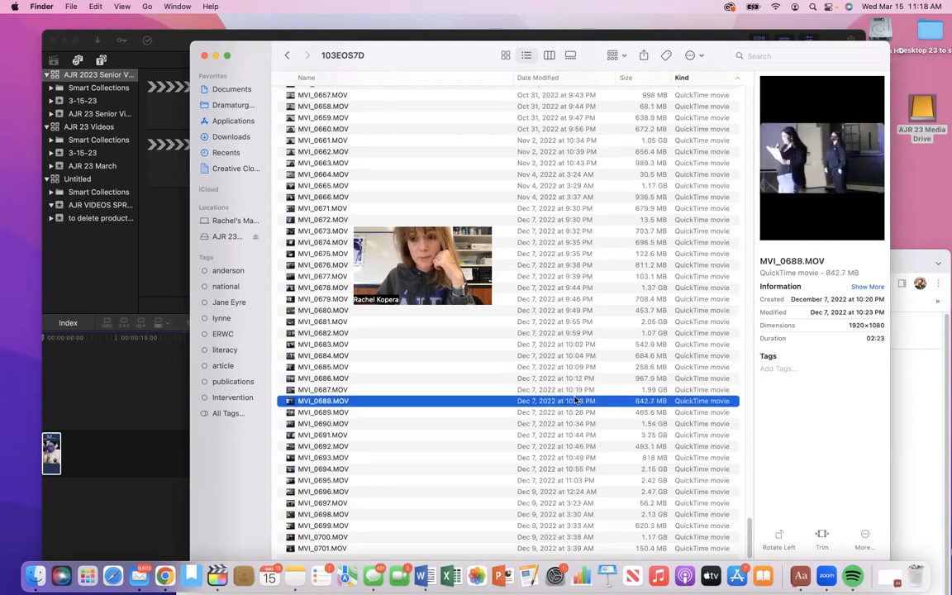
# Add MVI_0687.MOV to the Final Cut Pro timeline after the opening photo, with the whole clip in view
pyautogui.moveTo(559, 393); pyautogui.dragTo(97, 414)
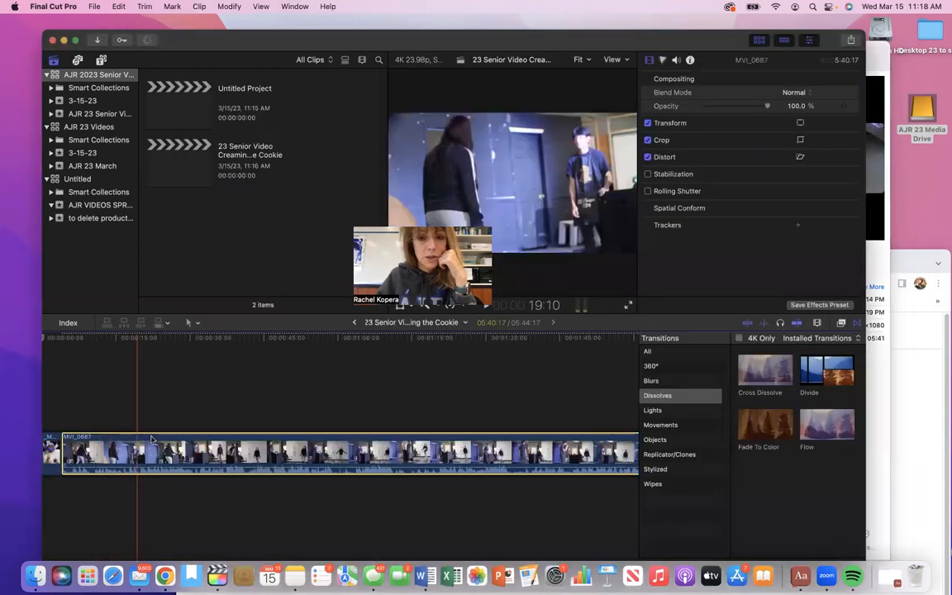
pyautogui.press('super+minus')
pyautogui.press('super+minus')
pyautogui.press('super+minus')
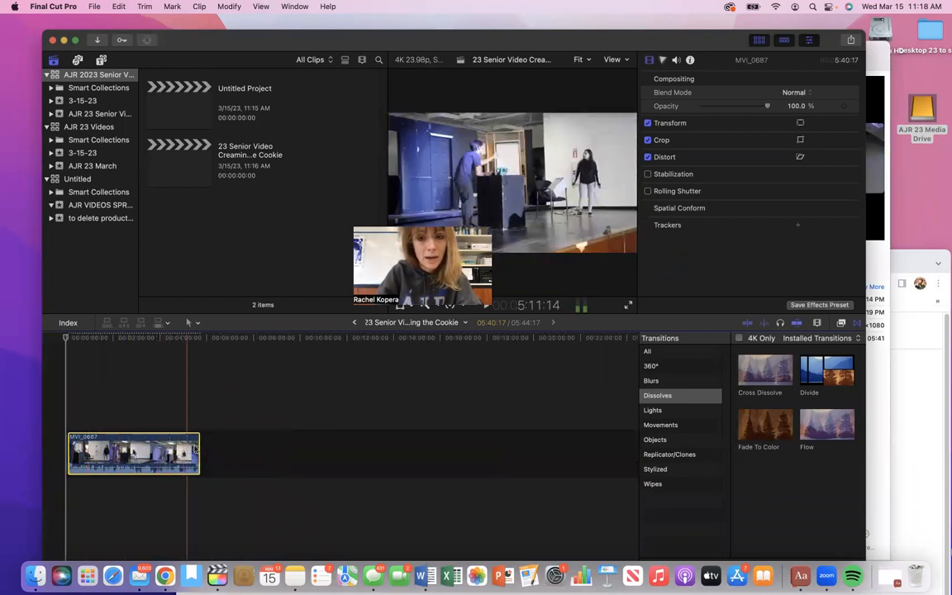
# Delete the MVI_0687 clip from the timeline
pyautogui.click(174, 479)
pyautogui.click(163, 464)
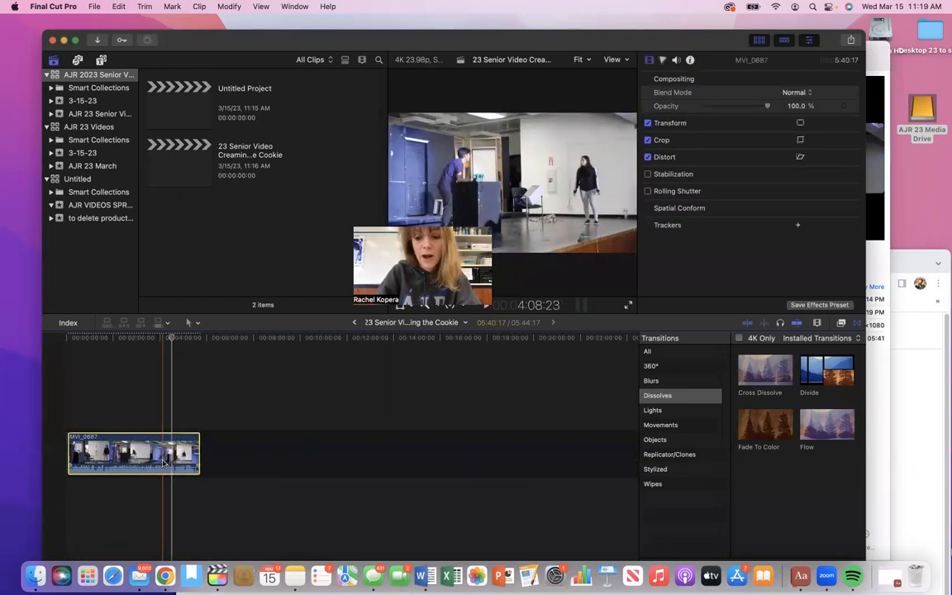
pyautogui.press('Delete')
# Switch back to Finder and view MVI_0697.MOV in a Quick Look preview, then close it
pyautogui.click(879, 385)
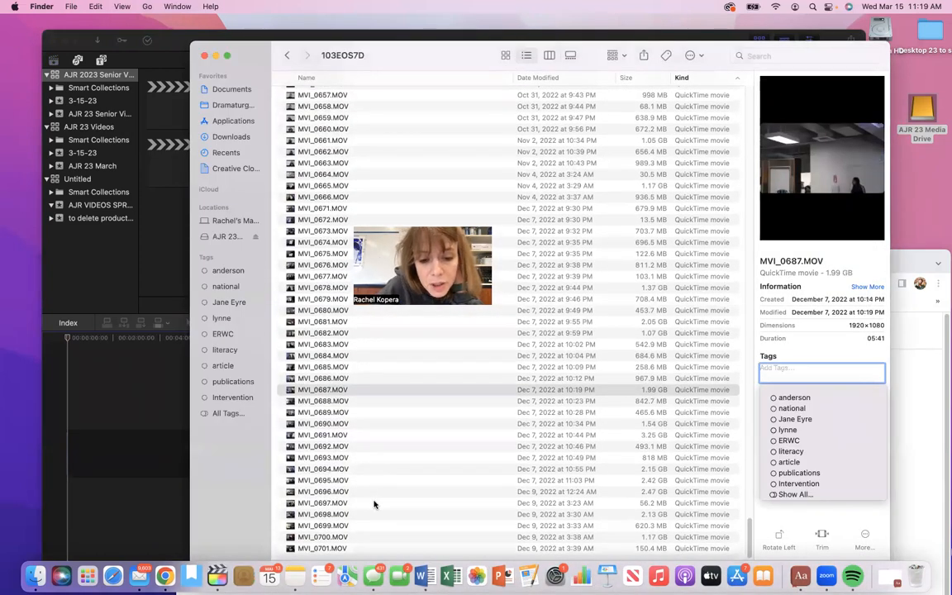
pyautogui.click(373, 502)
pyautogui.press('space')
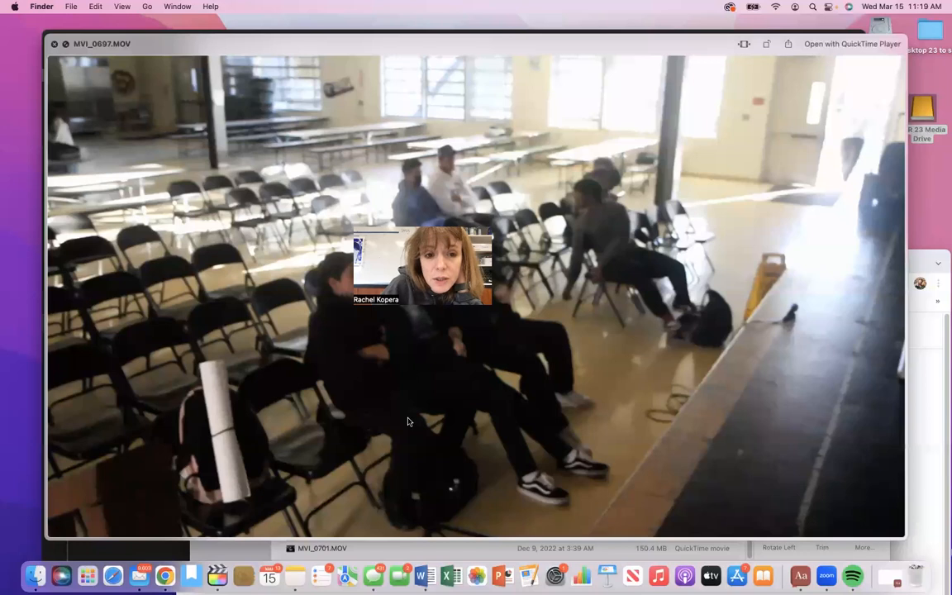
pyautogui.press('space')
# Look through the 100EOS7D to 103EOS7D folders in the last 7D 64GB export's DCIM folder, previewing _MG_4152 copy.JPG
pyautogui.click(287, 55)
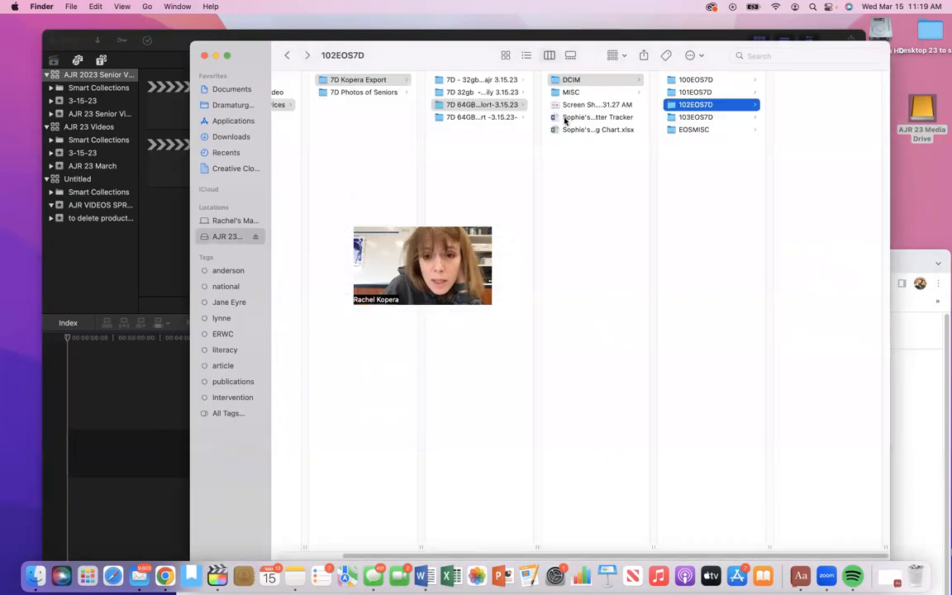
pyautogui.click(486, 117)
pyautogui.click(572, 92)
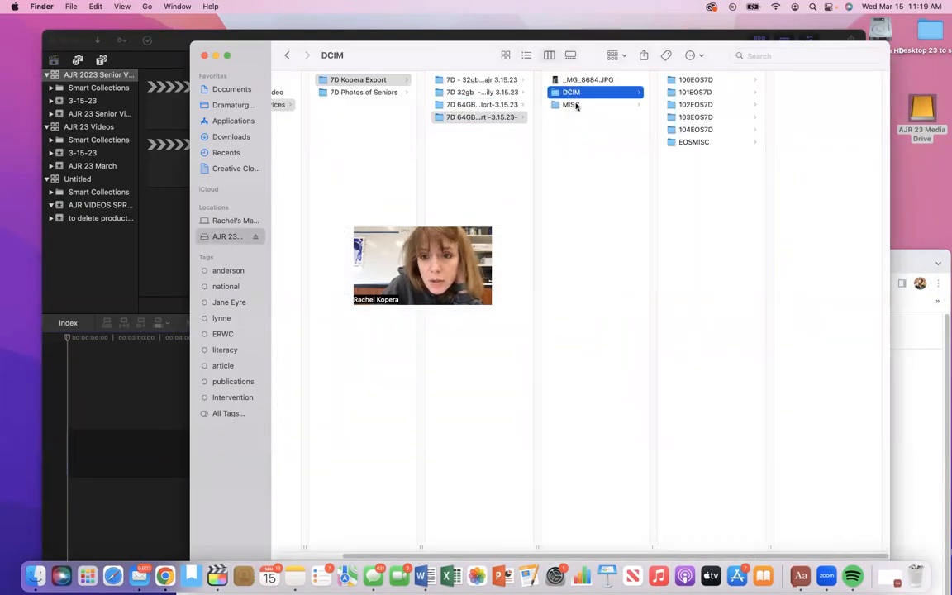
pyautogui.click(678, 92)
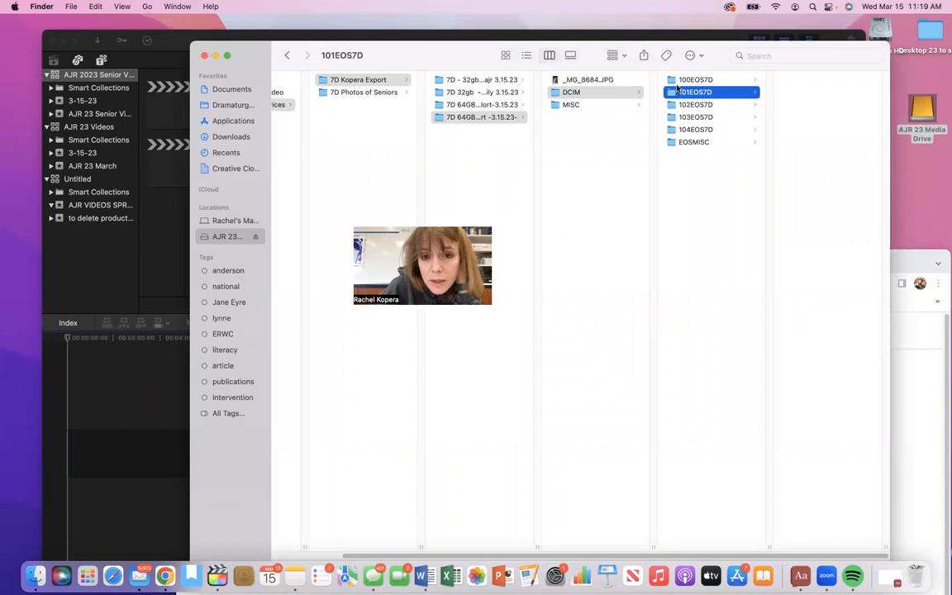
pyautogui.click(679, 83)
pyautogui.click(688, 107)
pyautogui.click(694, 119)
pyautogui.click(695, 106)
pyautogui.click(786, 117)
pyautogui.press('space')
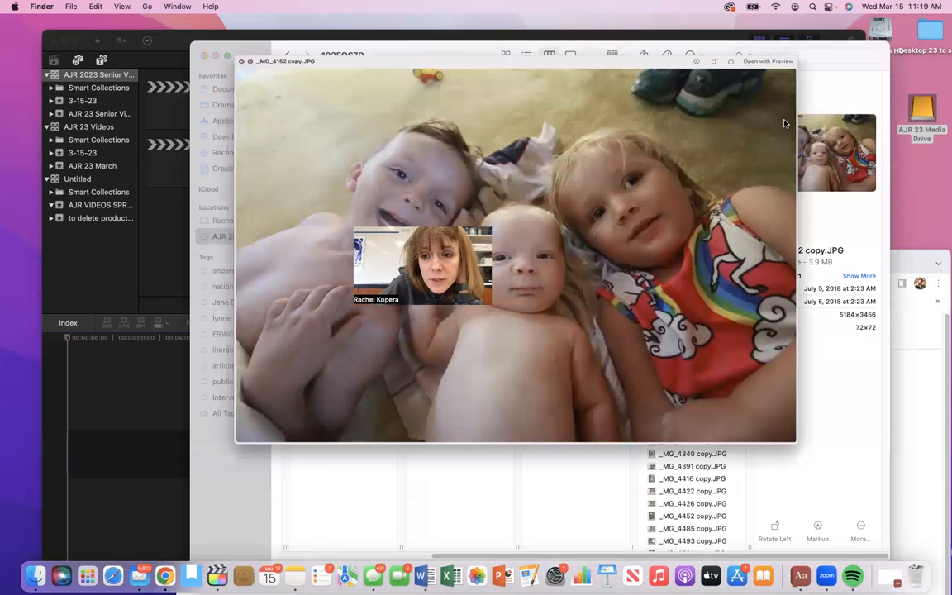
pyautogui.press('space')
pyautogui.moveTo(751, 128); pyautogui.dragTo(748, 496)
pyautogui.click(556, 117)
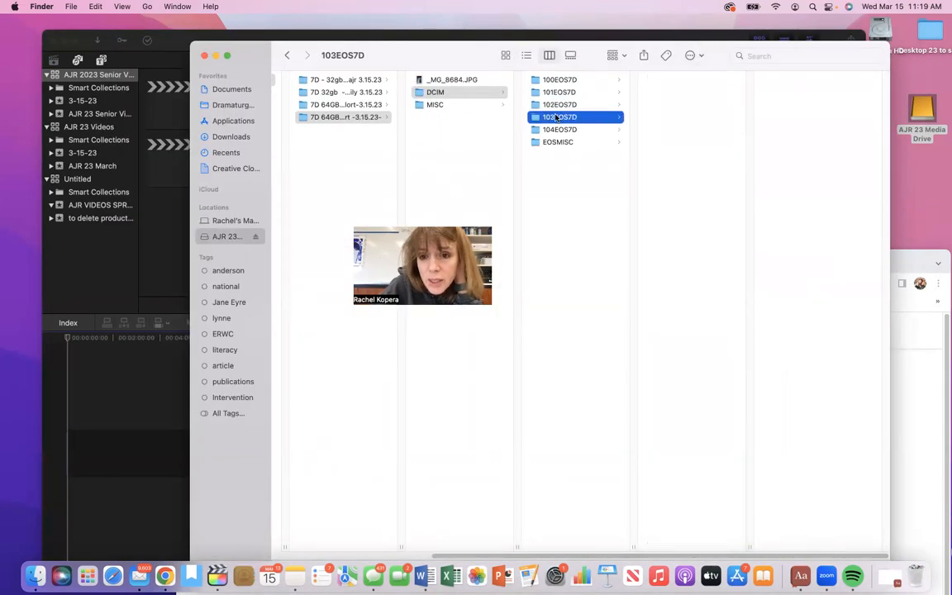
# Add MVI_2952.MOV from the 104EOS7D folder to the Final Cut Pro timeline after the opening photo
pyautogui.click(605, 130)
pyautogui.scroll(-20, 697, 254)
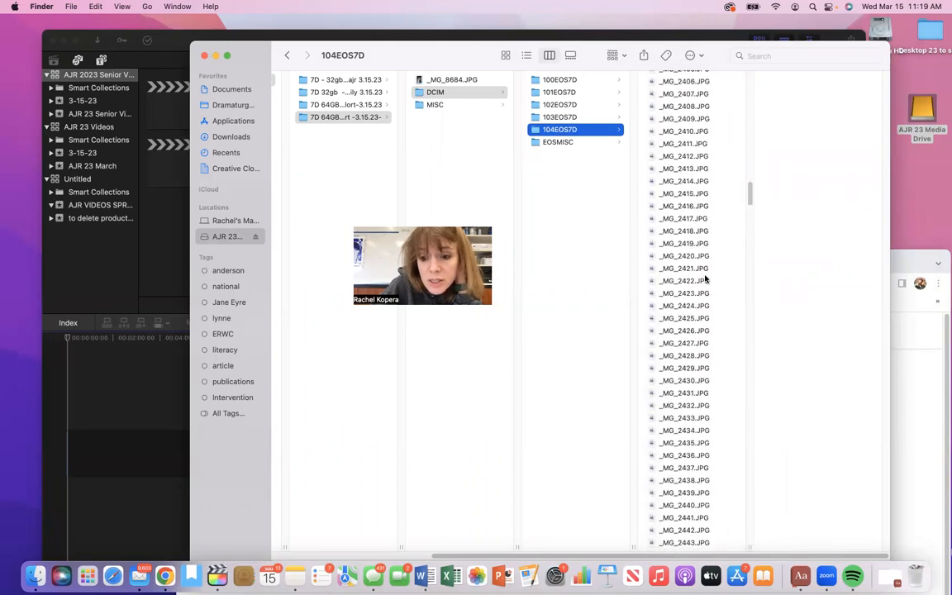
pyautogui.scroll(-4, 705, 279)
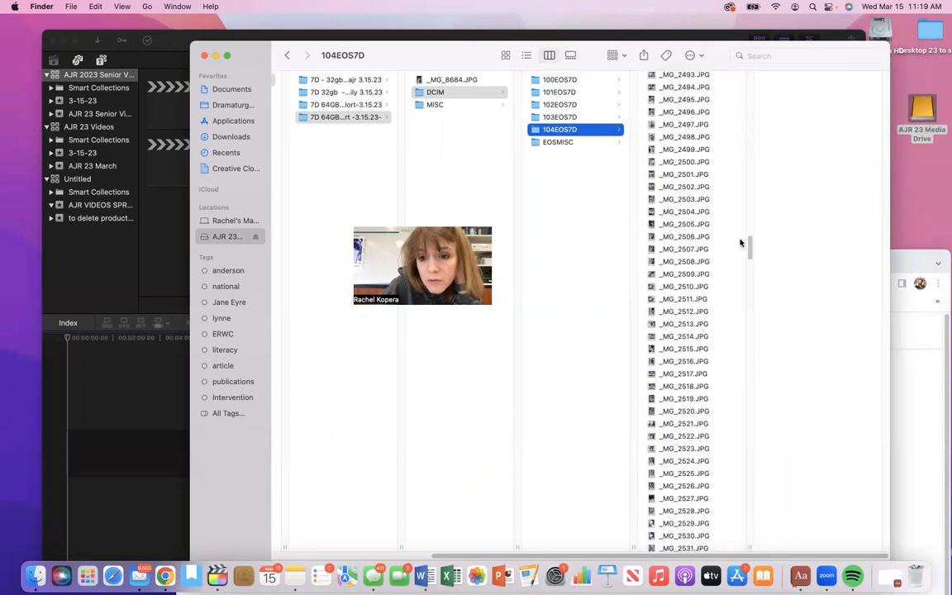
pyautogui.moveTo(749, 248); pyautogui.dragTo(781, 213)
pyautogui.scroll(-20, 703, 372)
pyautogui.click(699, 454)
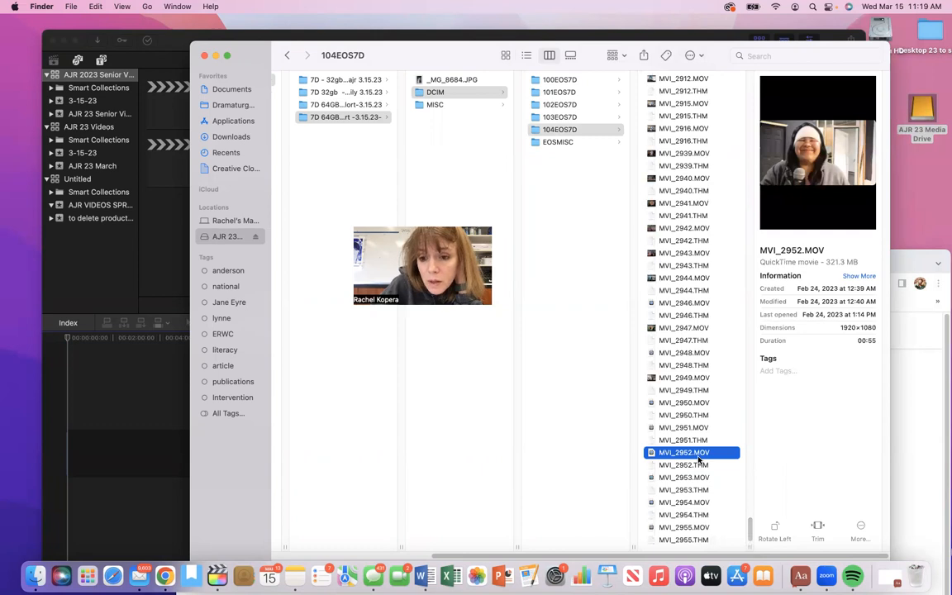
pyautogui.moveTo(701, 455); pyautogui.dragTo(129, 452)
pyautogui.click(76, 421)
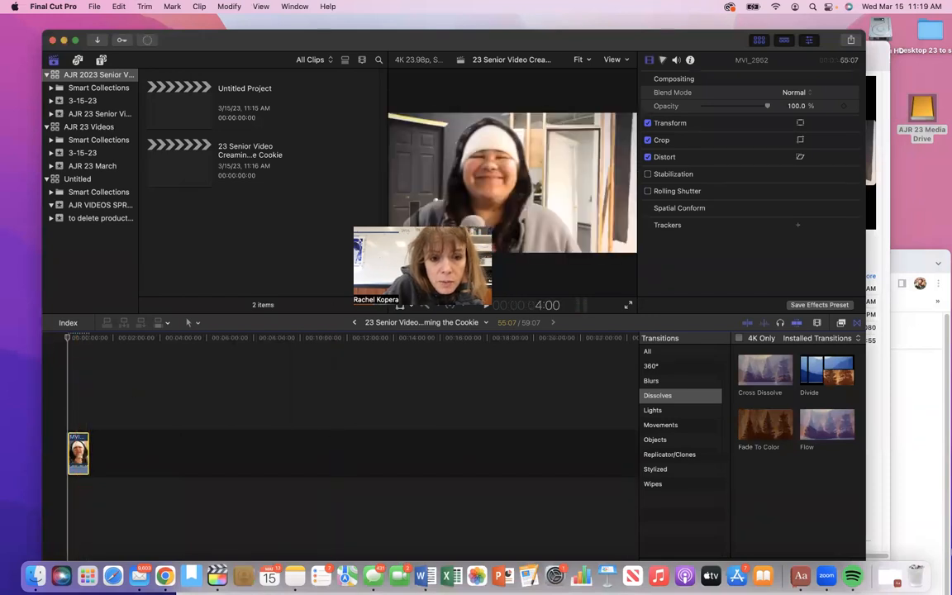
# Detach the audio from the MVI_2952 clip in the timeline and delete that audio
pyautogui.click(62, 389)
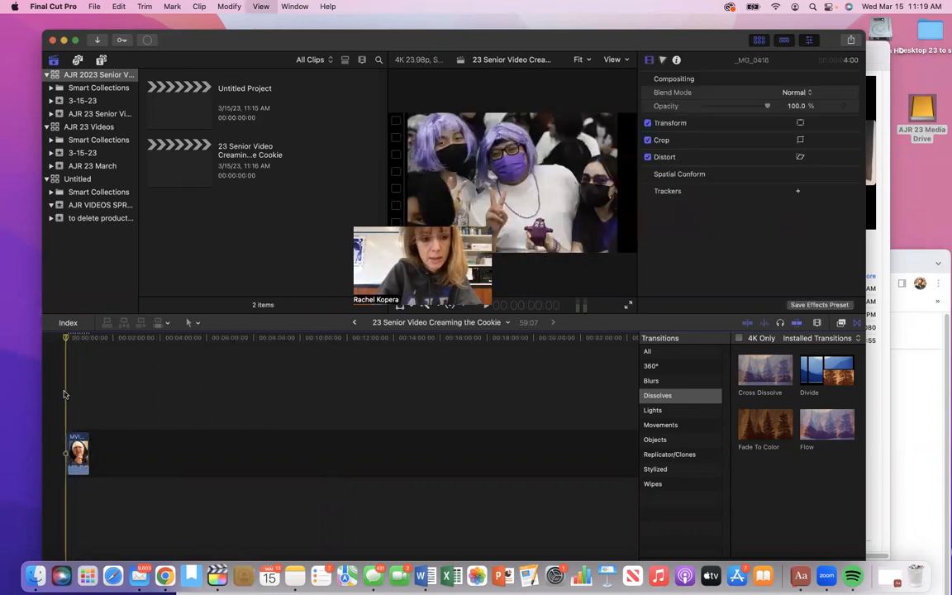
pyautogui.click(78, 453)
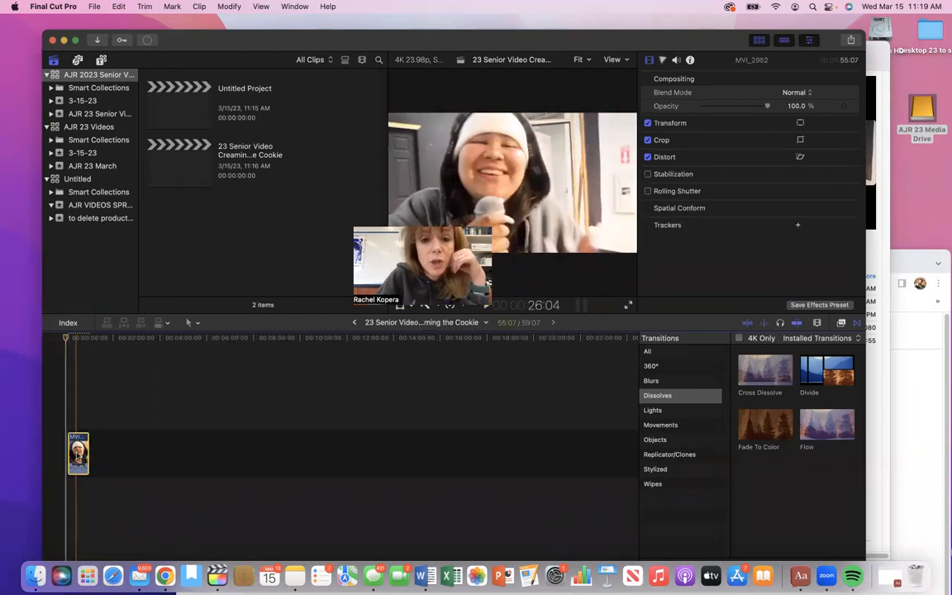
pyautogui.rightClick(78, 453)
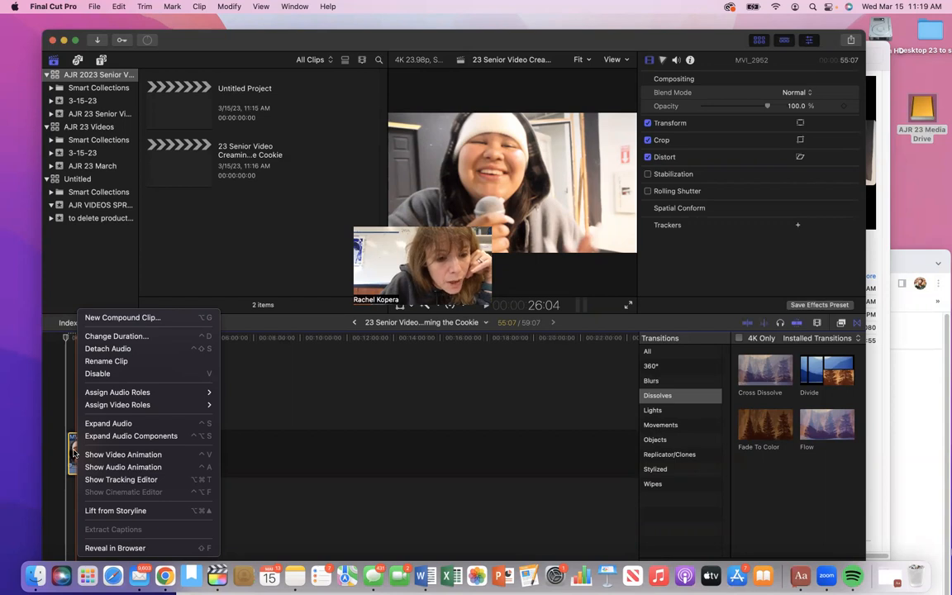
pyautogui.click(108, 348)
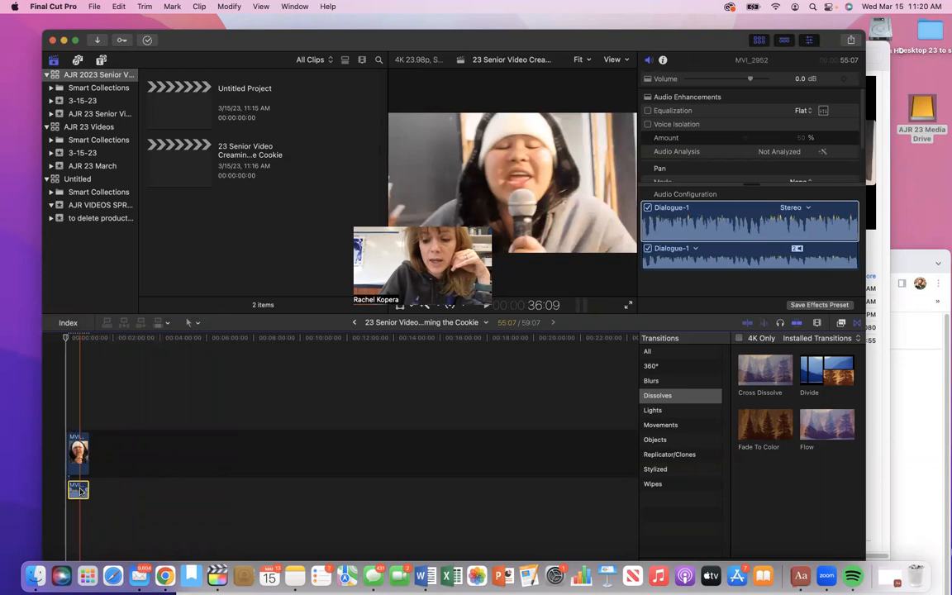
pyautogui.press('Delete')
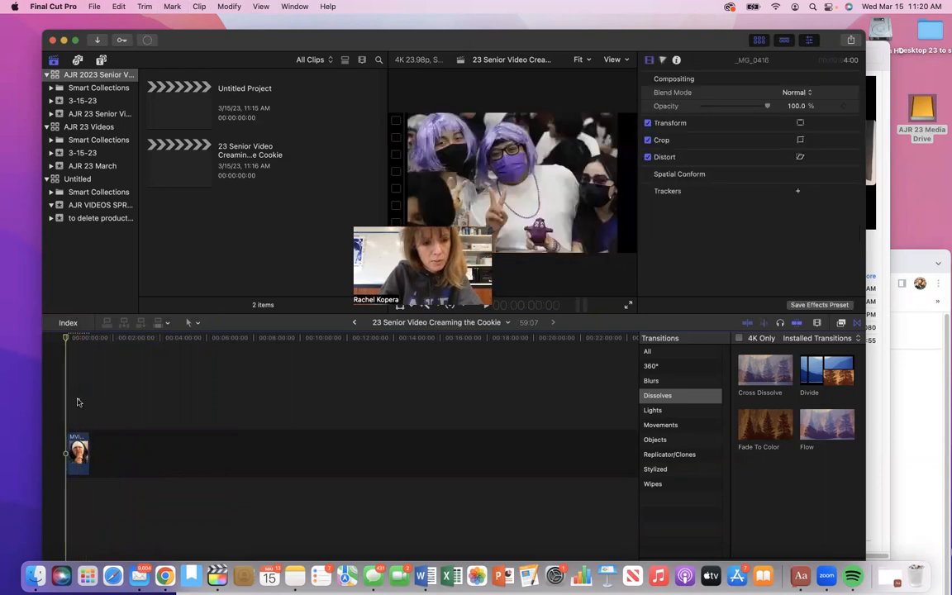
# Blade the MVI_2952 clip around a short moment and delete the surrounding footage, keeping a 20-frame piece after the opening photo
pyautogui.hotkey('shift', 'z')
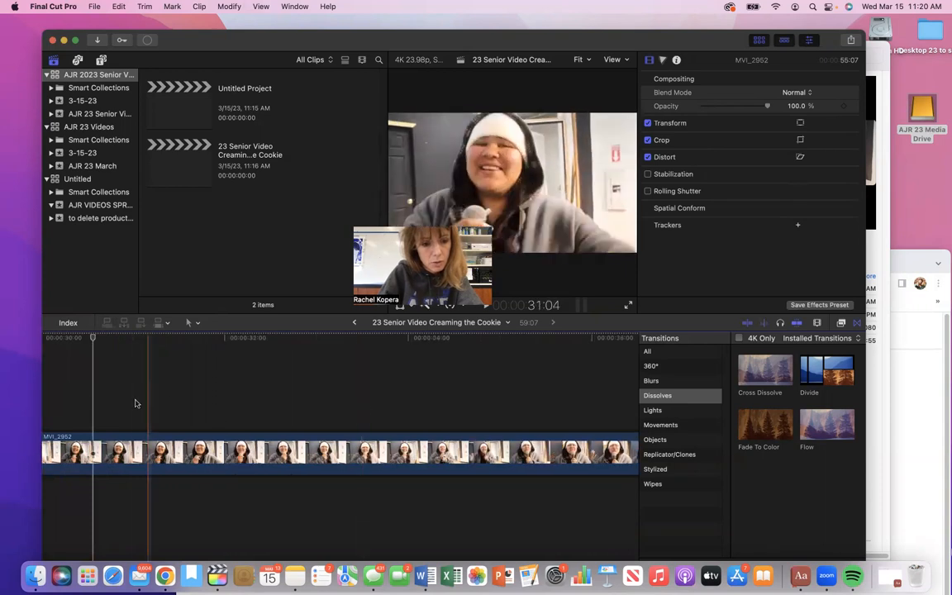
pyautogui.press('b')
pyautogui.click(77, 456)
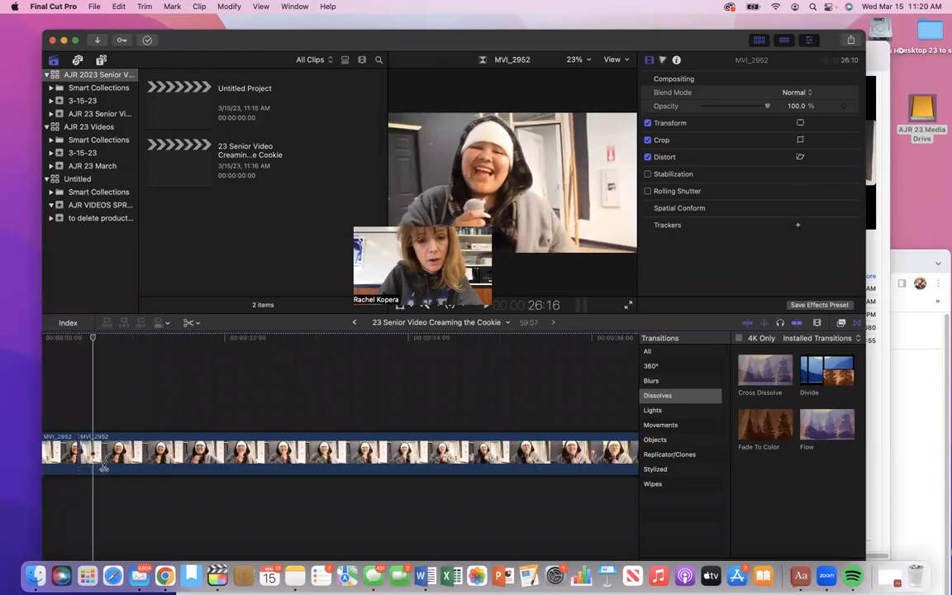
pyautogui.click(154, 456)
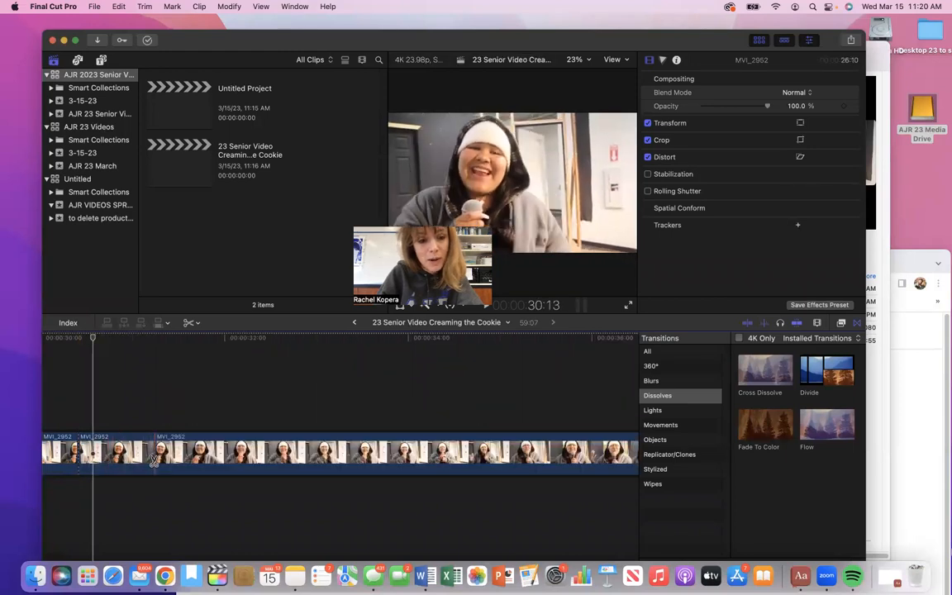
pyautogui.press('a')
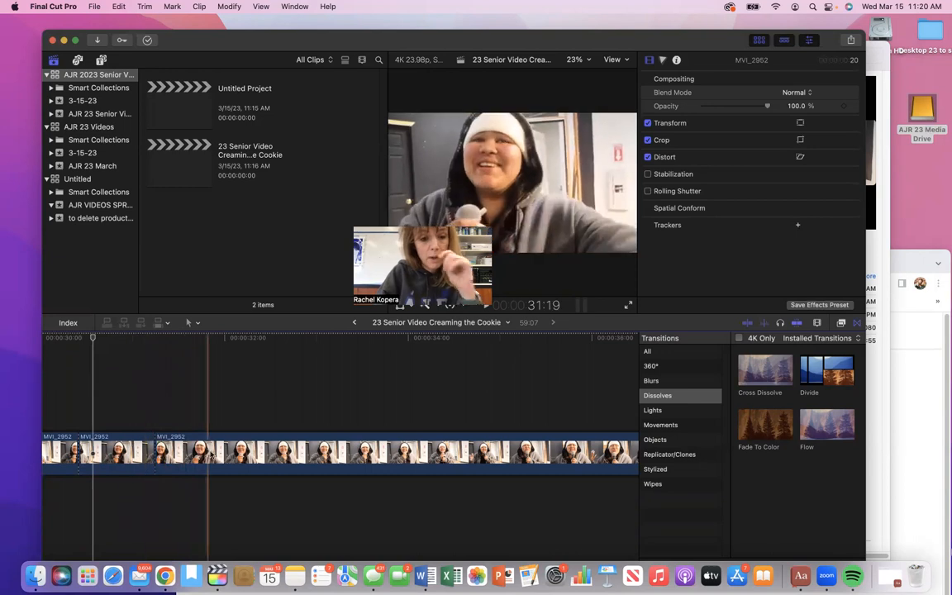
pyautogui.click(212, 456)
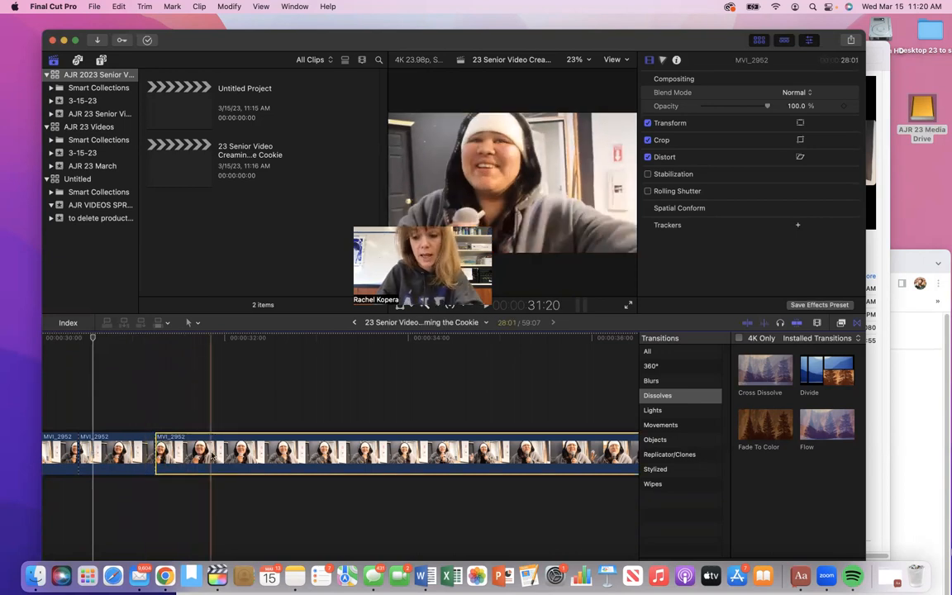
pyautogui.press('Delete')
pyautogui.hscroll(-5, 166, 455)
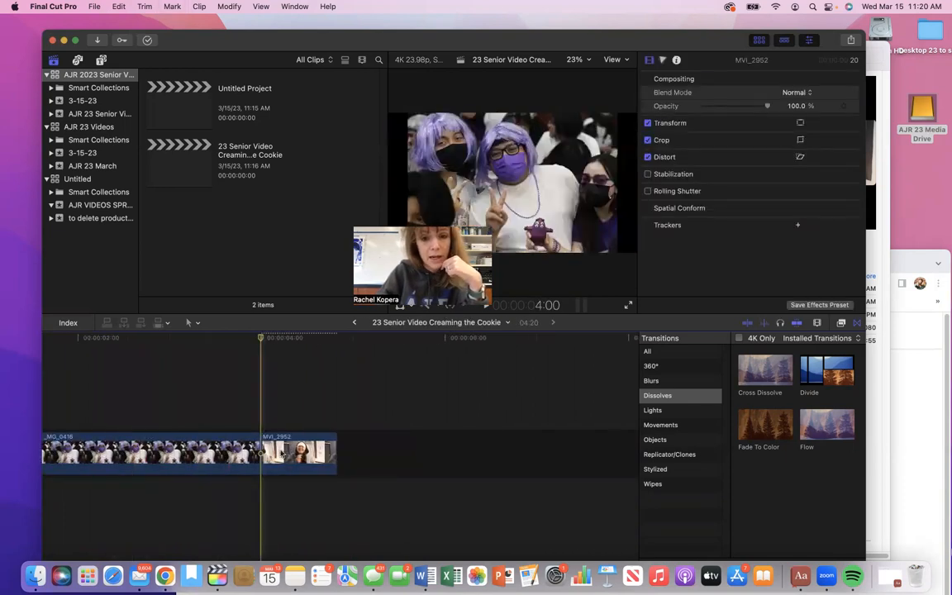
# Switch back to Finder and look through the 103EOS7D to 100EOS7D folders in the last 7D 64GB export's DCIM folder
pyautogui.click(888, 134)
pyautogui.scroll(15, 686, 251)
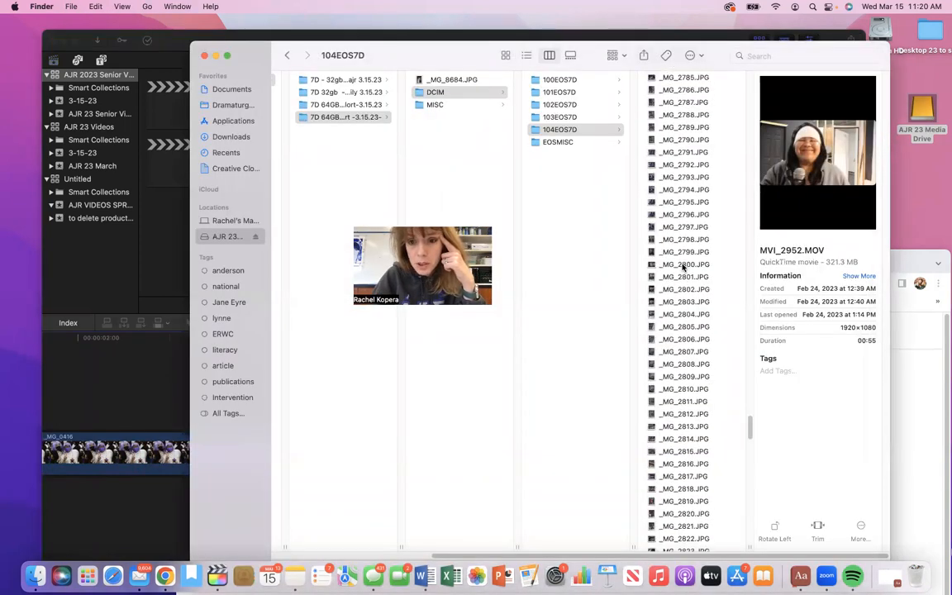
pyautogui.click(561, 118)
pyautogui.click(560, 105)
pyautogui.click(560, 92)
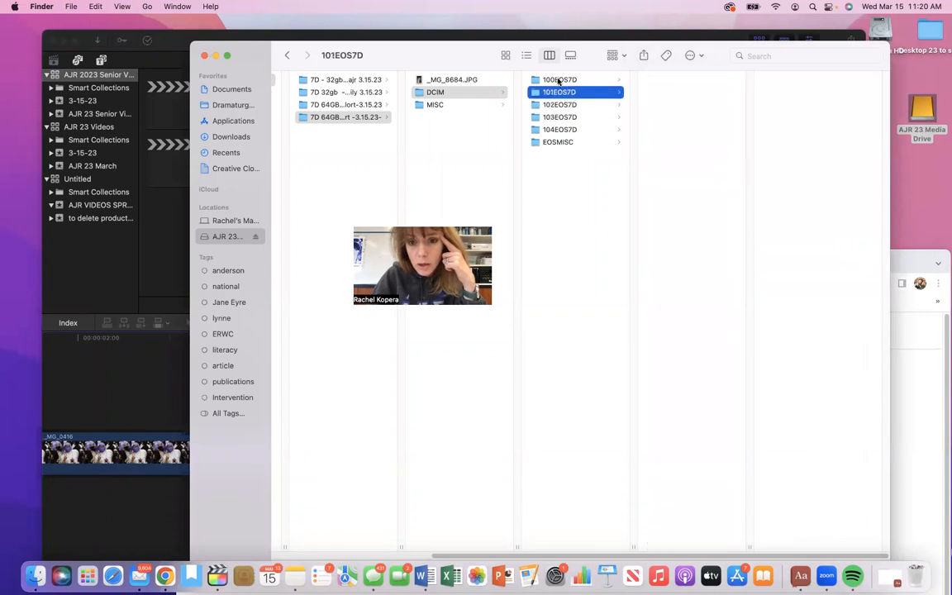
pyautogui.click(559, 80)
# Look through the 101EOS7D to 103EOS7D folders in the DCIM folder of the 7D 64GB AJR Work 2017 card mass export
pyautogui.click(347, 106)
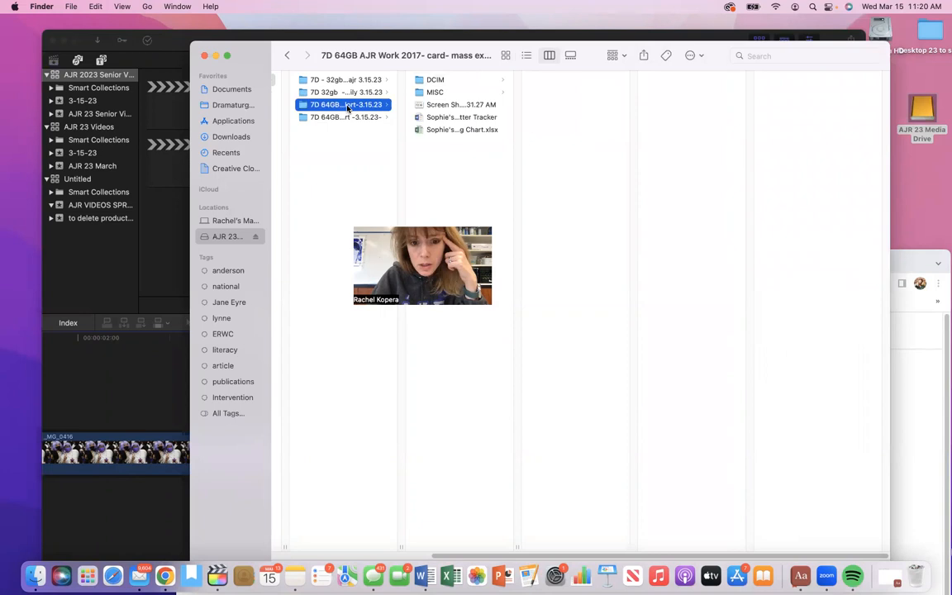
pyautogui.click(429, 93)
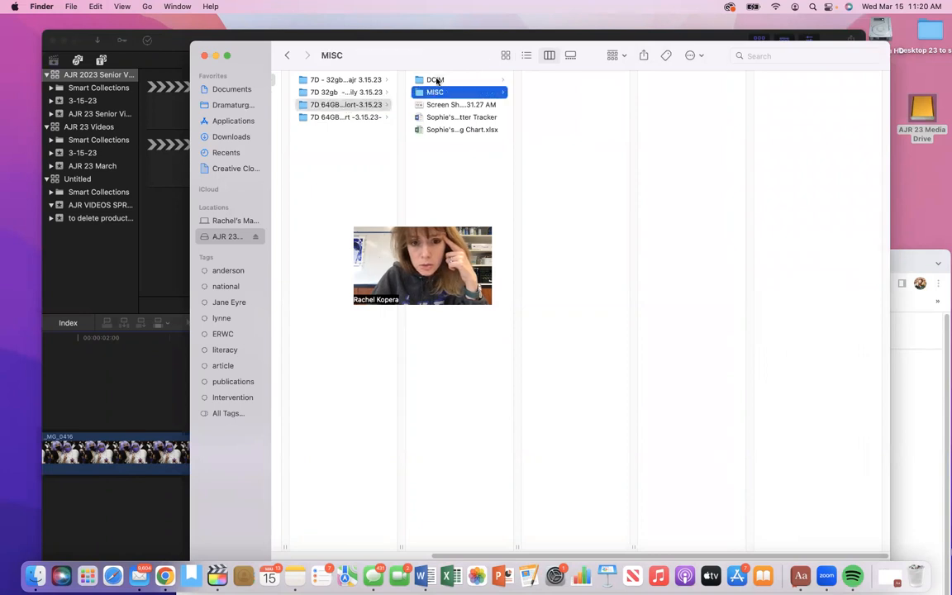
pyautogui.click(437, 80)
pyautogui.click(536, 92)
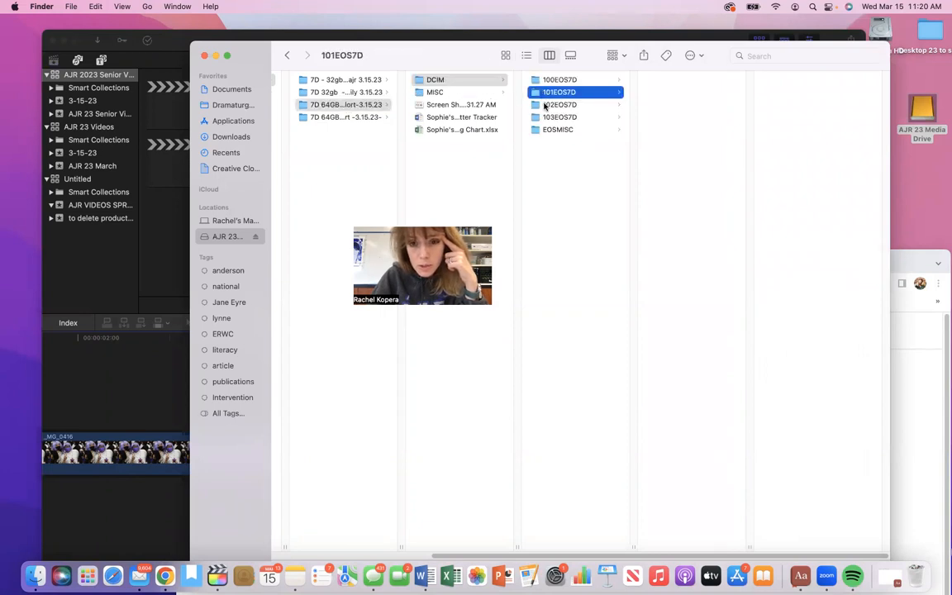
pyautogui.click(546, 105)
pyautogui.click(549, 116)
# Browse the photos and clips in this 103EOS7D folder, checking the previews of _MG_0408.JPG, MVI_0698.MOV and MVI_0621.MOV
pyautogui.click(684, 166)
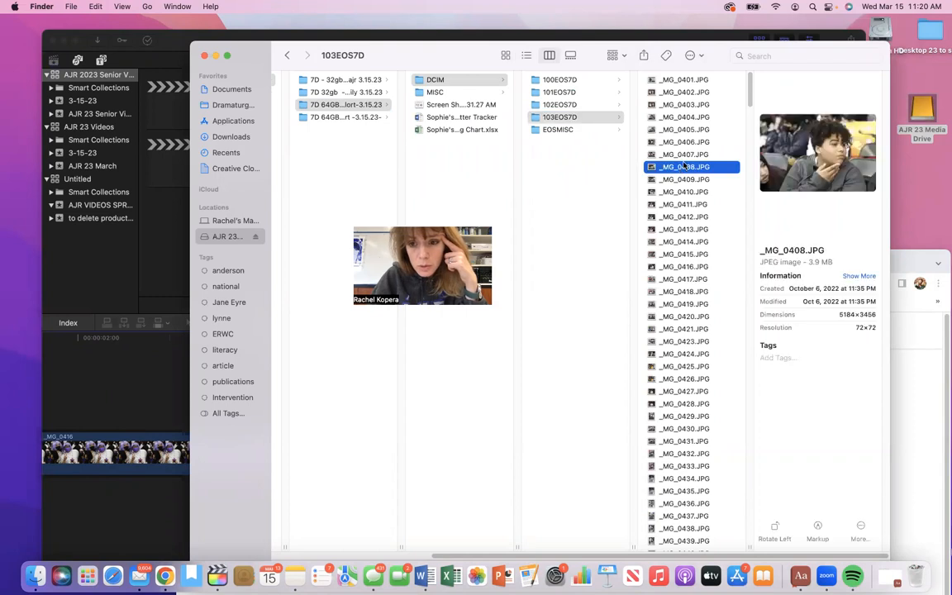
pyautogui.moveTo(749, 86); pyautogui.dragTo(729, 569)
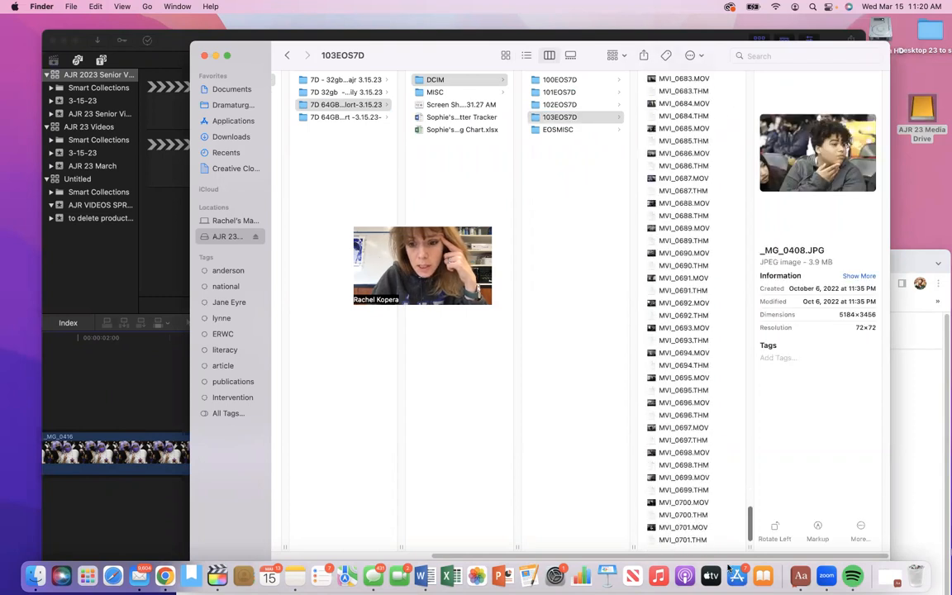
pyautogui.click(705, 453)
pyautogui.scroll(15, 705, 454)
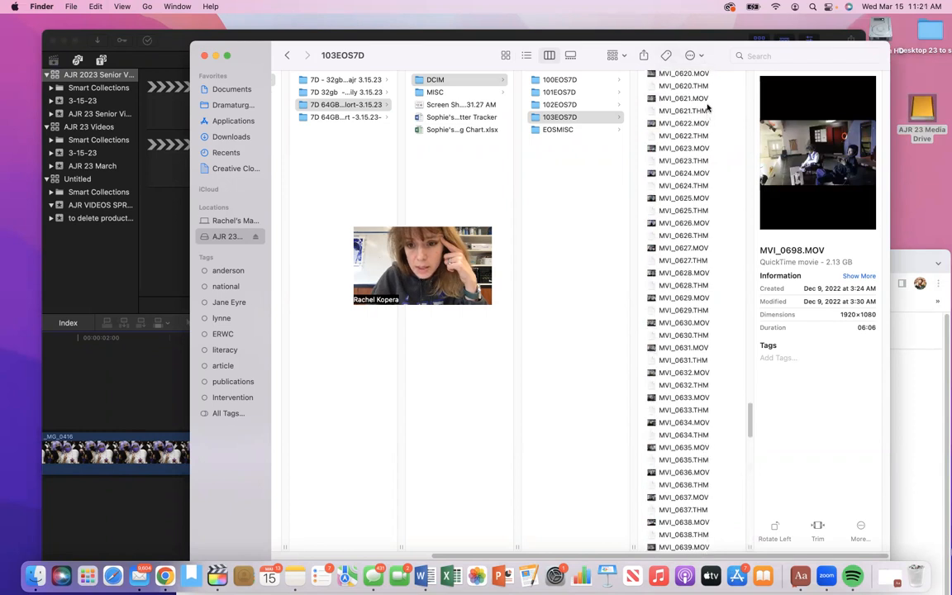
pyautogui.click(701, 111)
pyautogui.click(703, 99)
pyautogui.scroll(1, 703, 99)
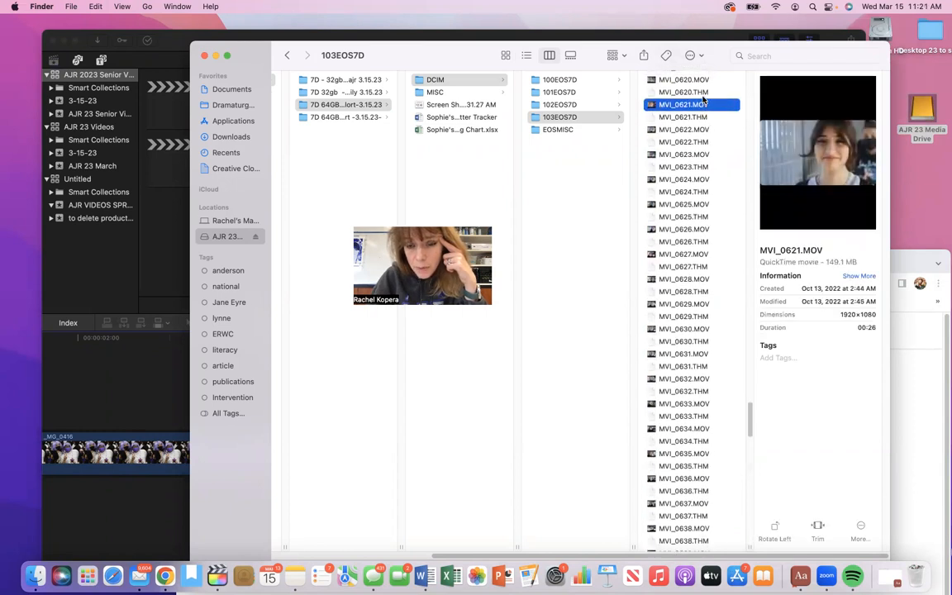
pyautogui.scroll(10, 702, 95)
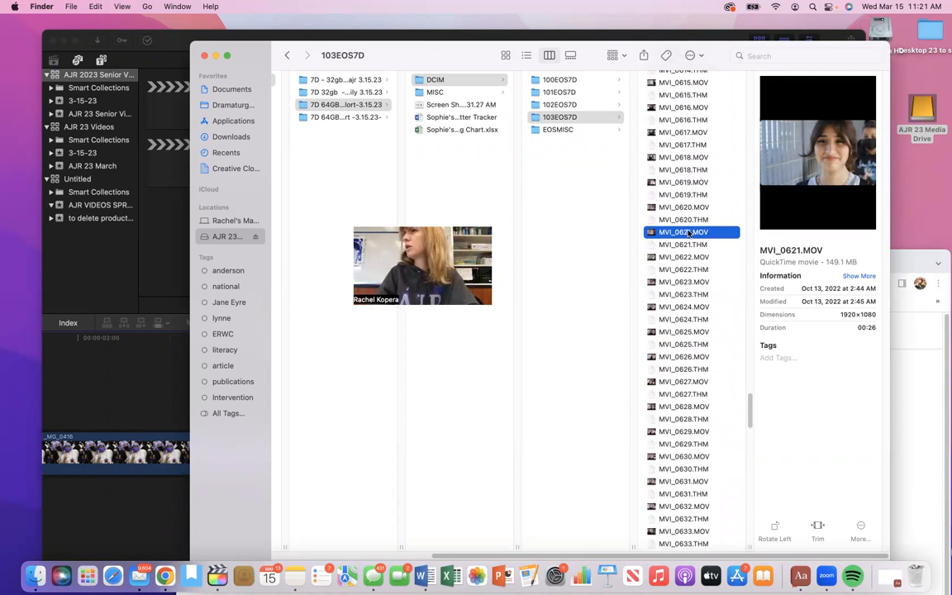
# Resize the Finder window to expose the Final Cut Pro timeline and add MVI_0621.MOV after the MVI_2952 clip
pyautogui.moveTo(683, 233); pyautogui.dragTo(566, 250)
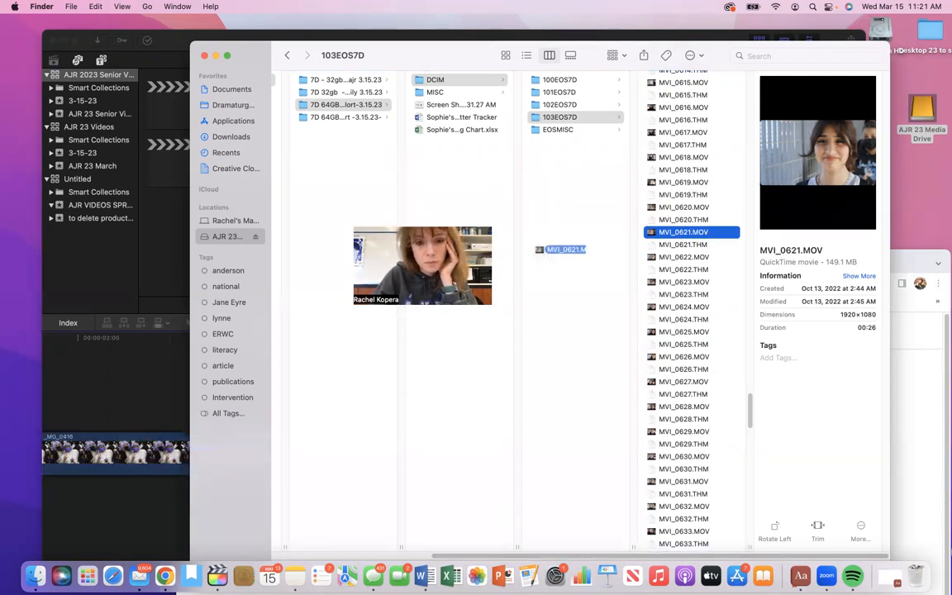
pyautogui.moveTo(190, 256); pyautogui.dragTo(557, 278)
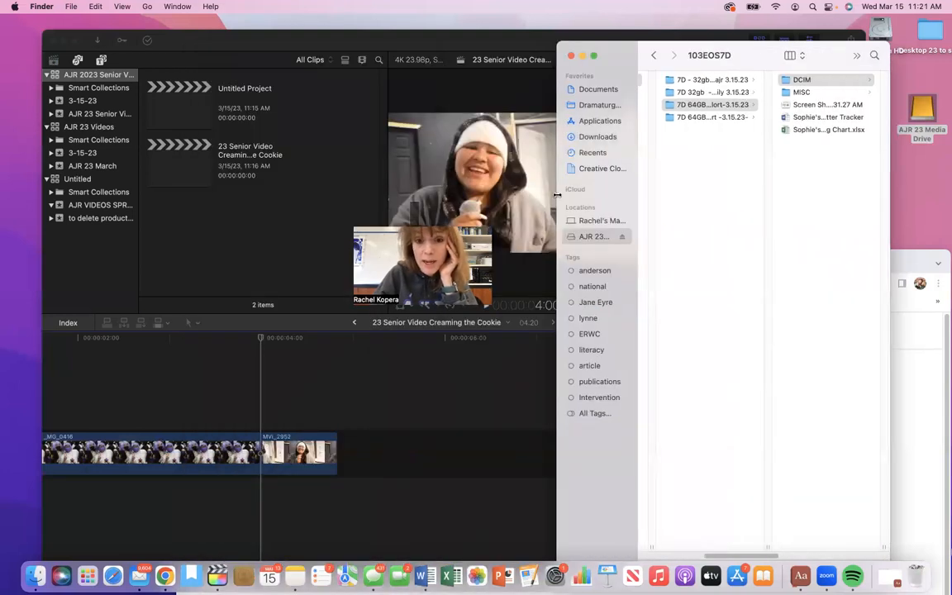
pyautogui.moveTo(545, 195); pyautogui.dragTo(377, 195)
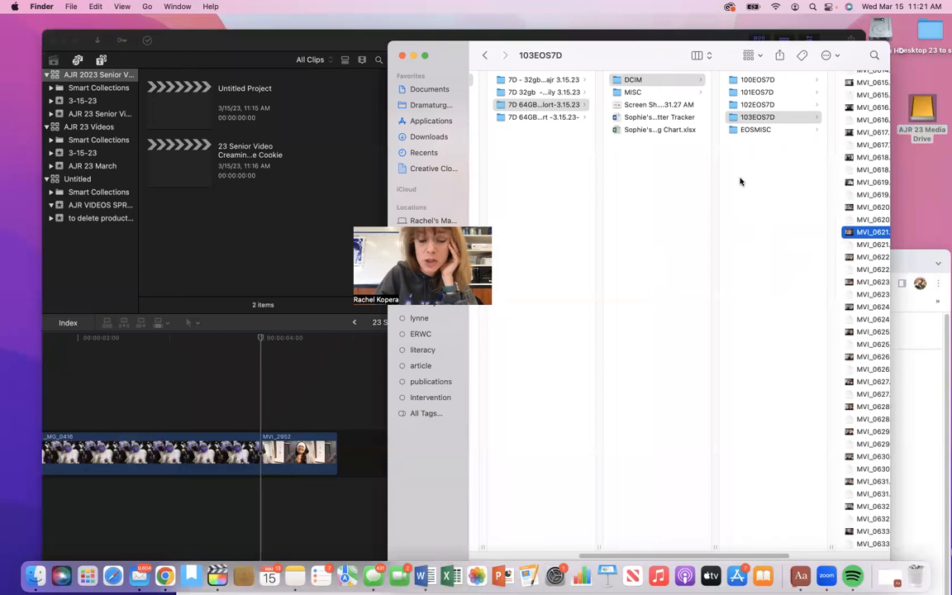
pyautogui.moveTo(868, 235); pyautogui.dragTo(348, 454)
pyautogui.click(332, 408)
pyautogui.hscroll(3, 334, 405)
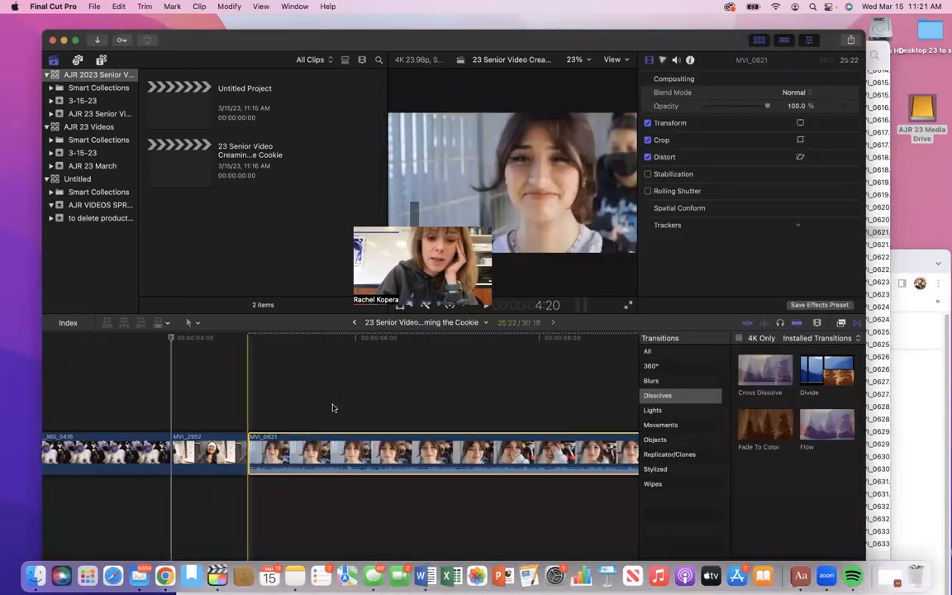
# Detach the audio from the MVI_0621 clip in the timeline and undo the detachment
pyautogui.rightClick(445, 447)
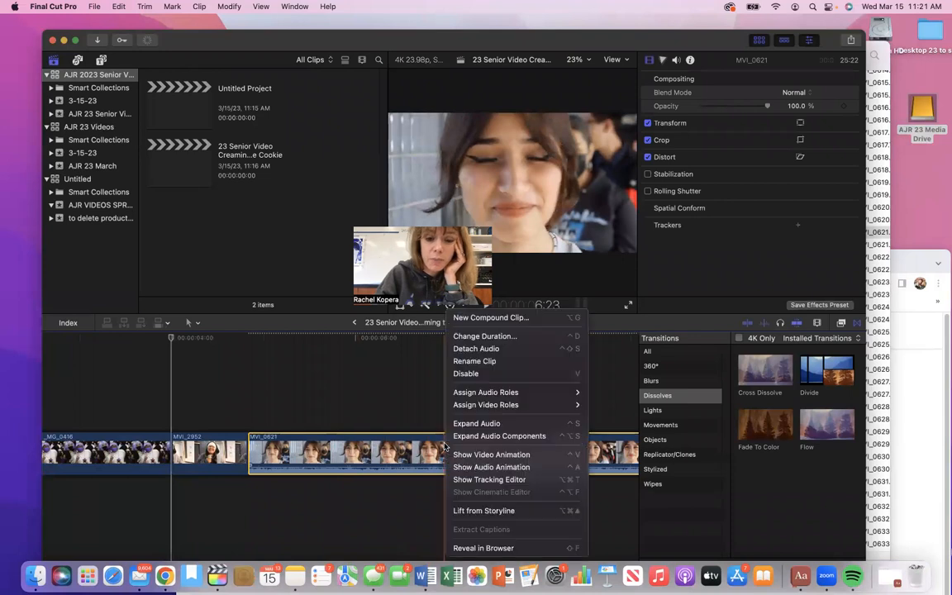
pyautogui.click(476, 348)
pyautogui.click(314, 470)
pyautogui.click(307, 490)
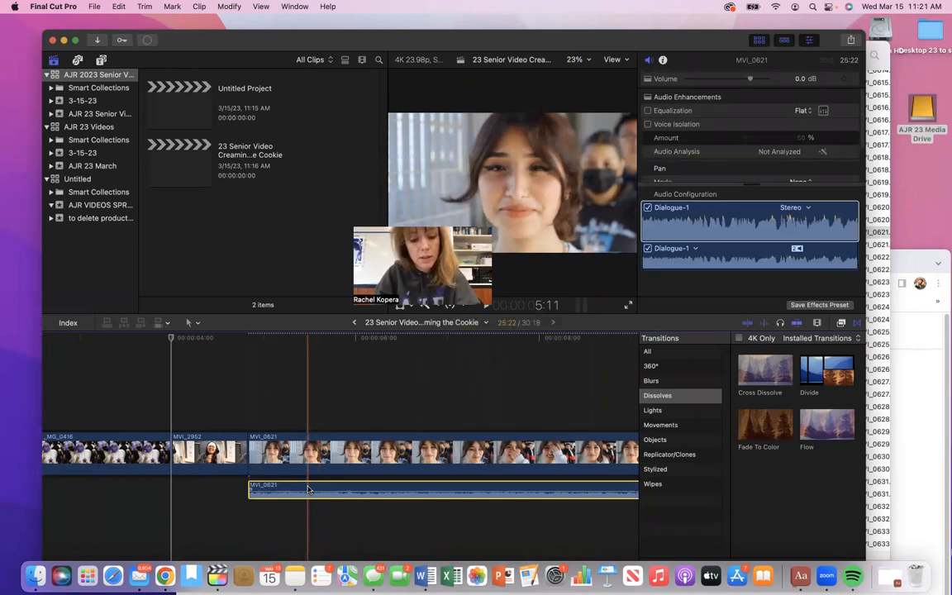
pyautogui.press('super+z')
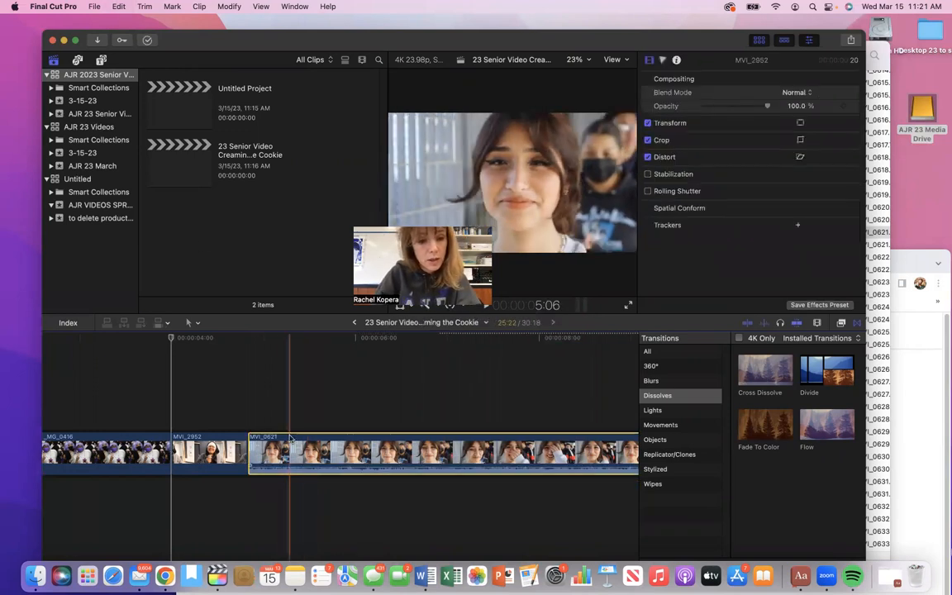
# Search the application help for "detach a" to locate the Detach Audio command, then dismiss the search
pyautogui.click(92, 7)
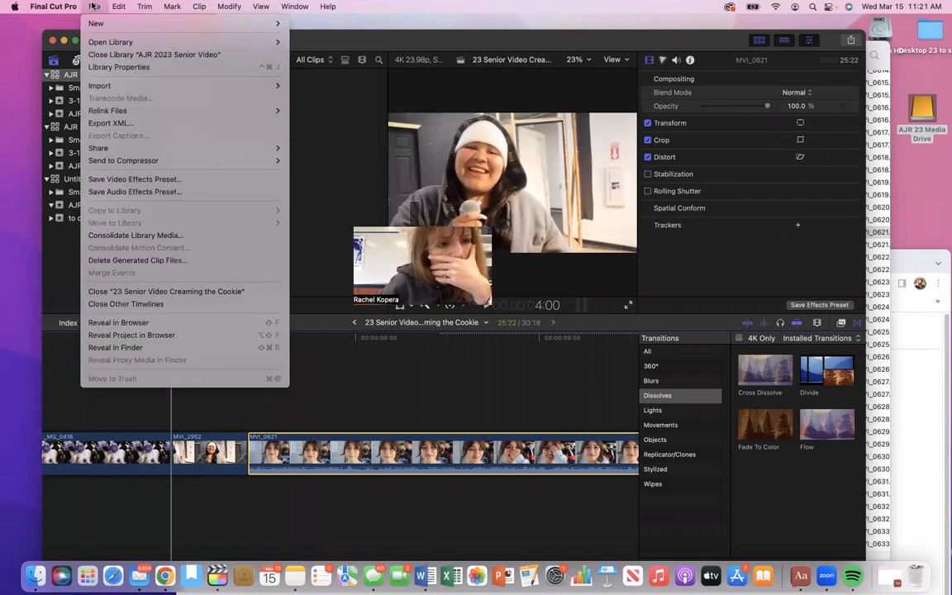
pyautogui.moveTo(119, 6)
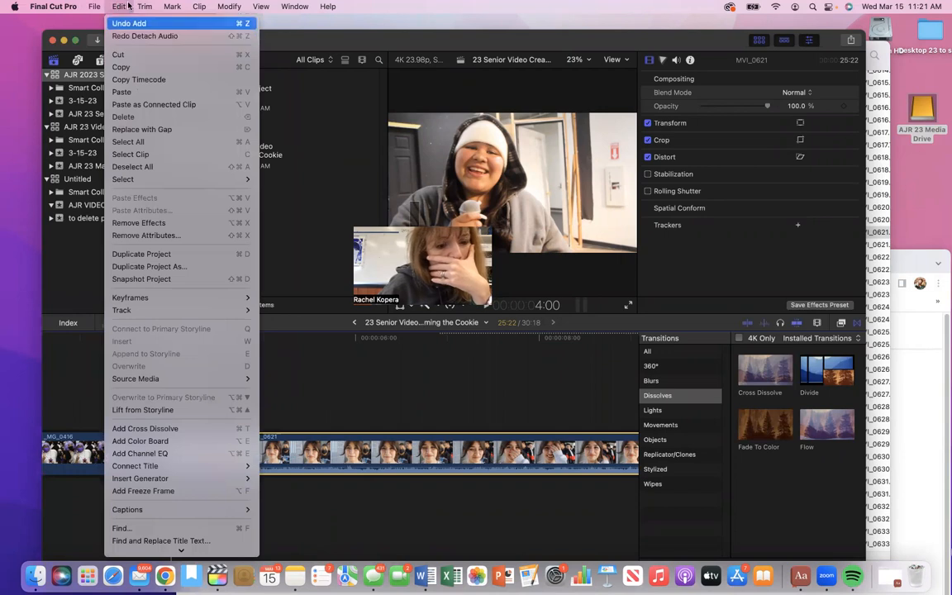
pyautogui.click(126, 23)
pyautogui.click(328, 7)
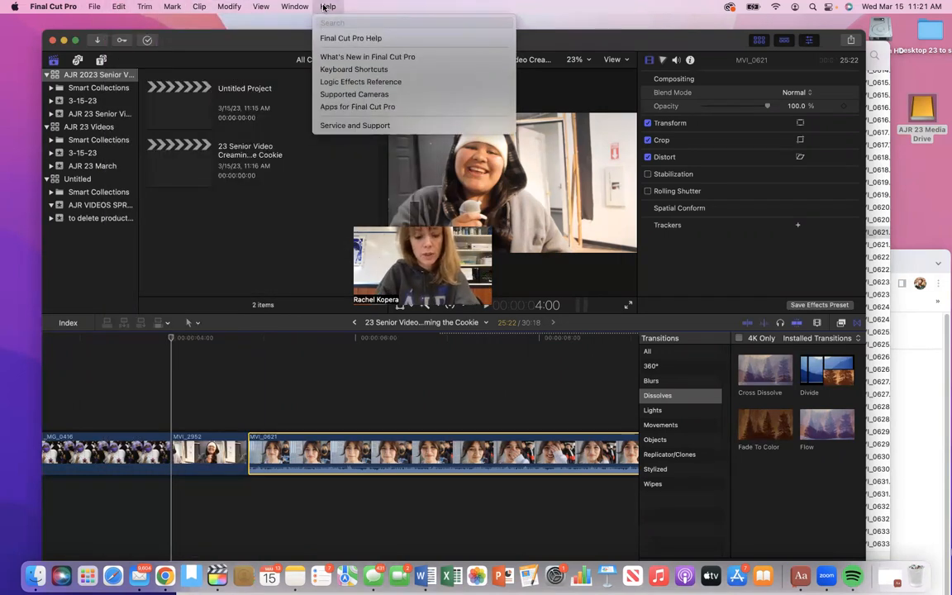
pyautogui.write('det')
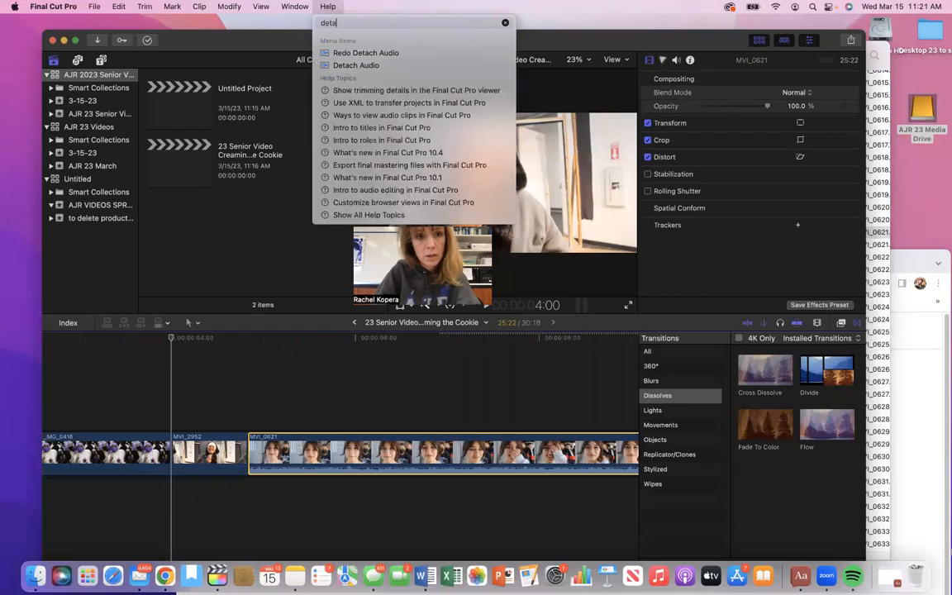
pyautogui.write('a')
pyautogui.press('BackSpace')
pyautogui.press('BackSpace')
pyautogui.press('BackSpace')
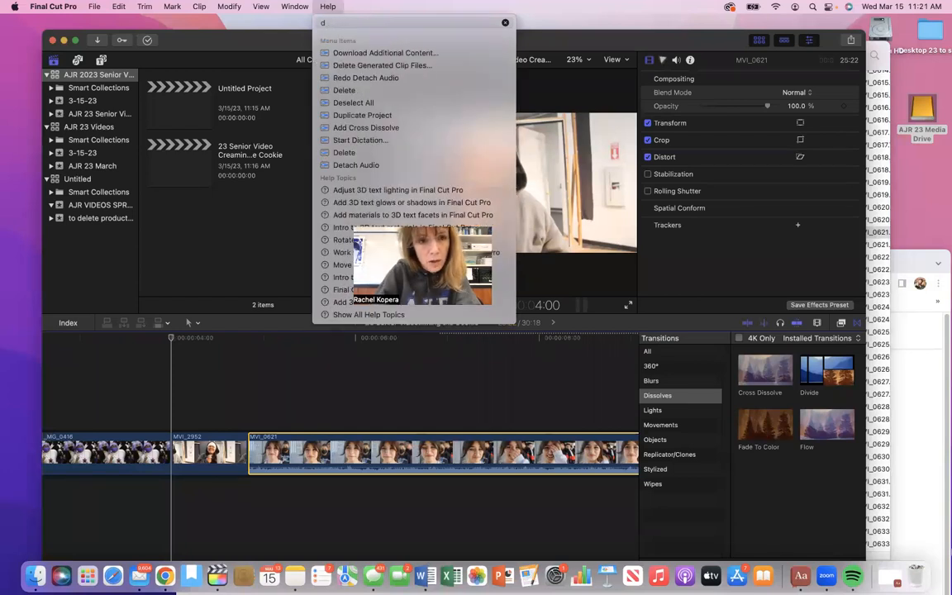
pyautogui.write('etach a')
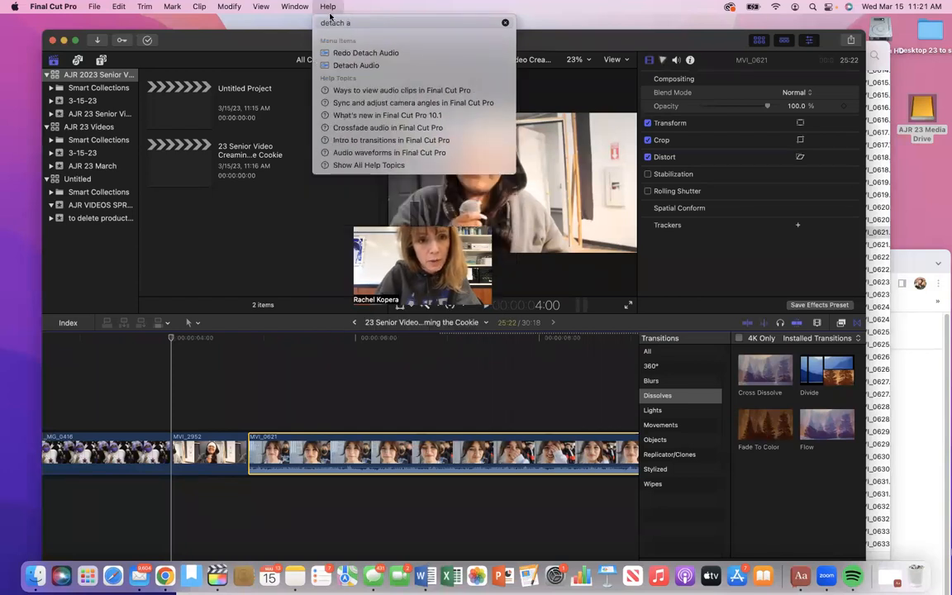
pyautogui.moveTo(347, 70)
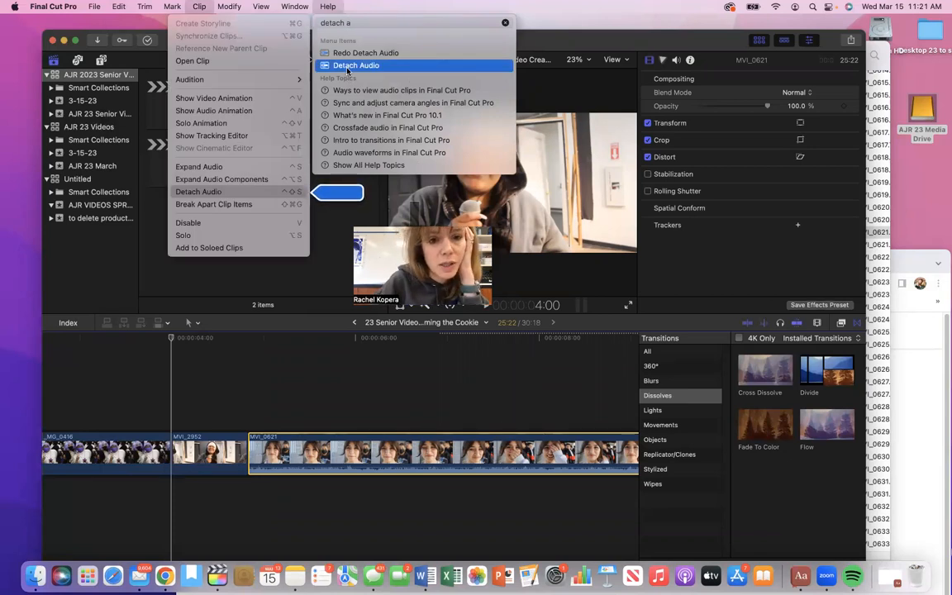
pyautogui.click(257, 7)
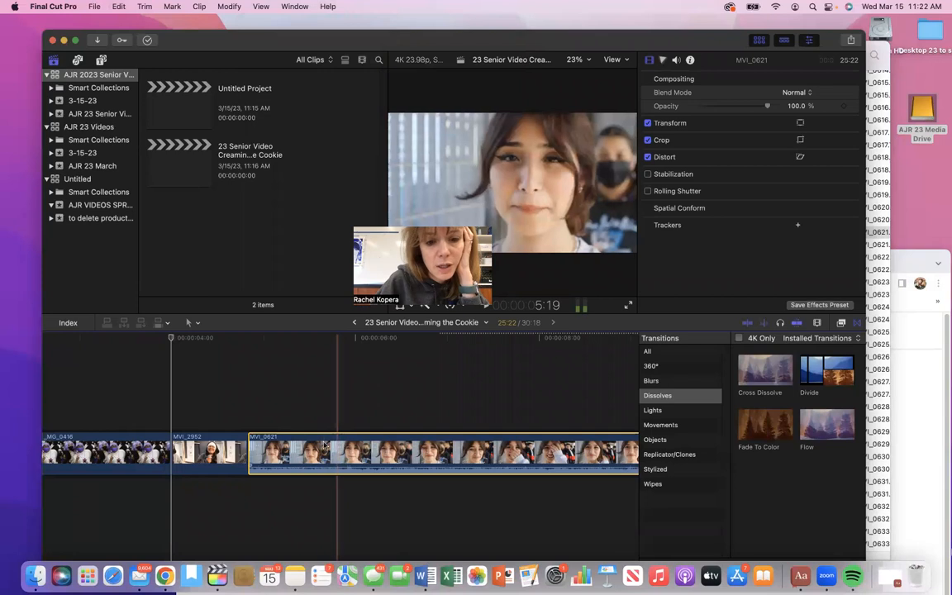
# Detach the audio from the MVI_0621 clip and delete the detached audio from the timeline
pyautogui.rightClick(325, 447)
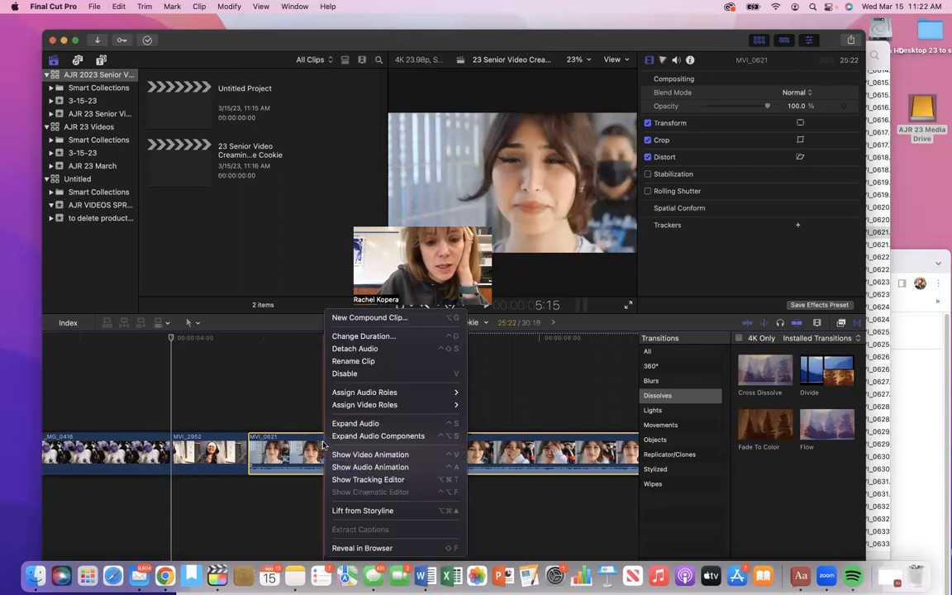
pyautogui.click(356, 348)
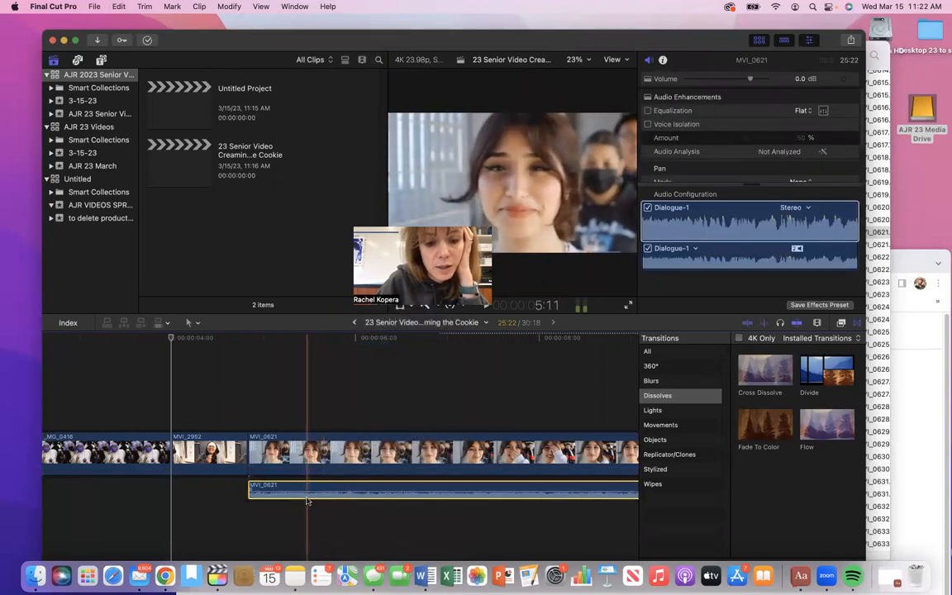
pyautogui.press('Delete')
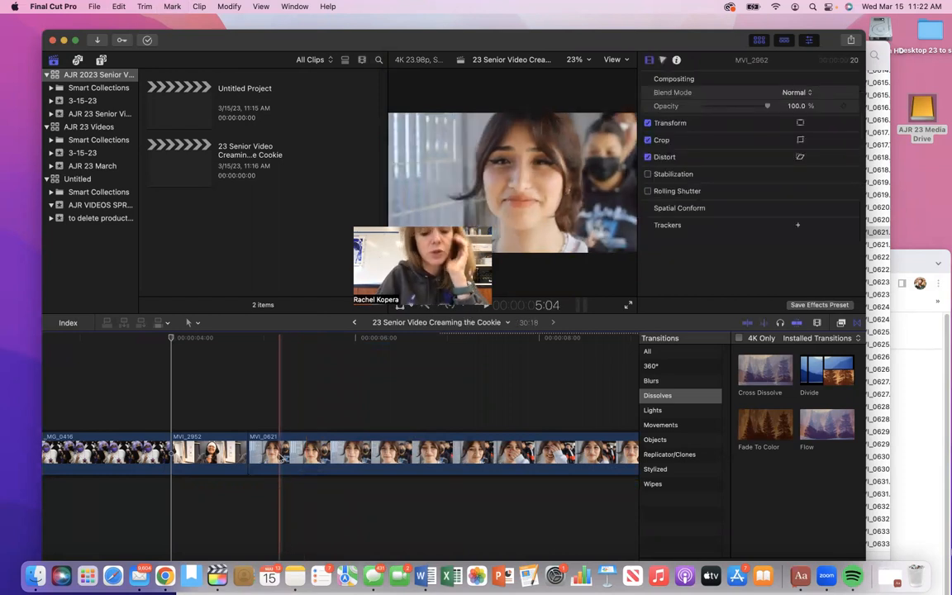
pyautogui.press('super+minus')
pyautogui.press('super+minus')
pyautogui.press('super+minus')
pyautogui.press('super+minus')
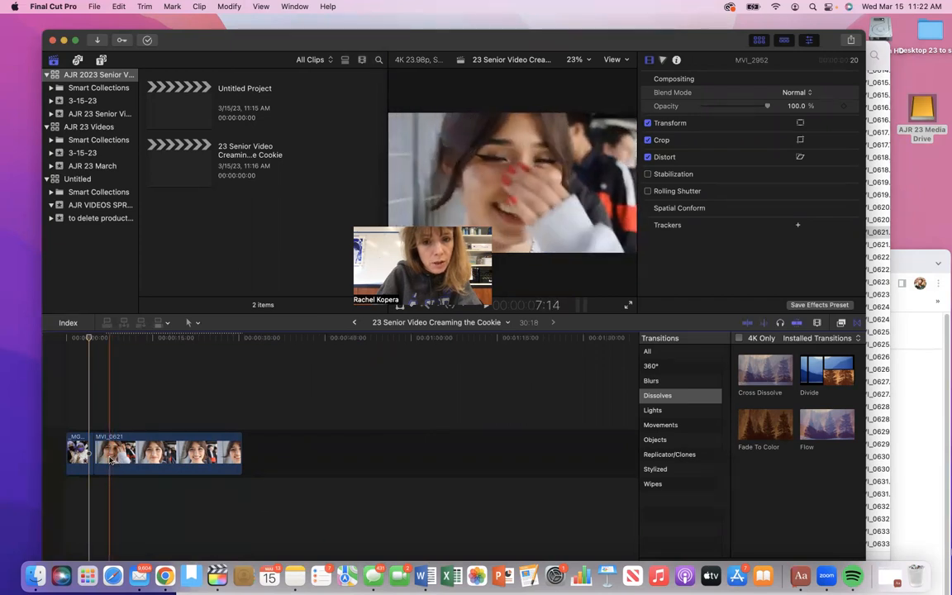
# Split the MVI_0621 clip at about 7:14 on the timeline and delete the portion before the cut
pyautogui.press('super+=')
pyautogui.press('super+=')
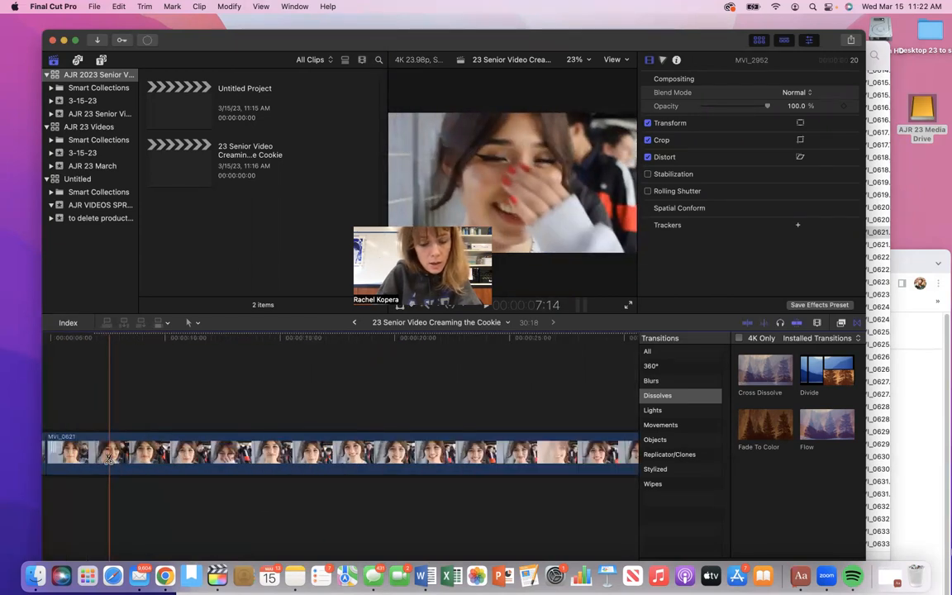
pyautogui.press('super+b')
pyautogui.click(92, 461)
pyautogui.press('Delete')
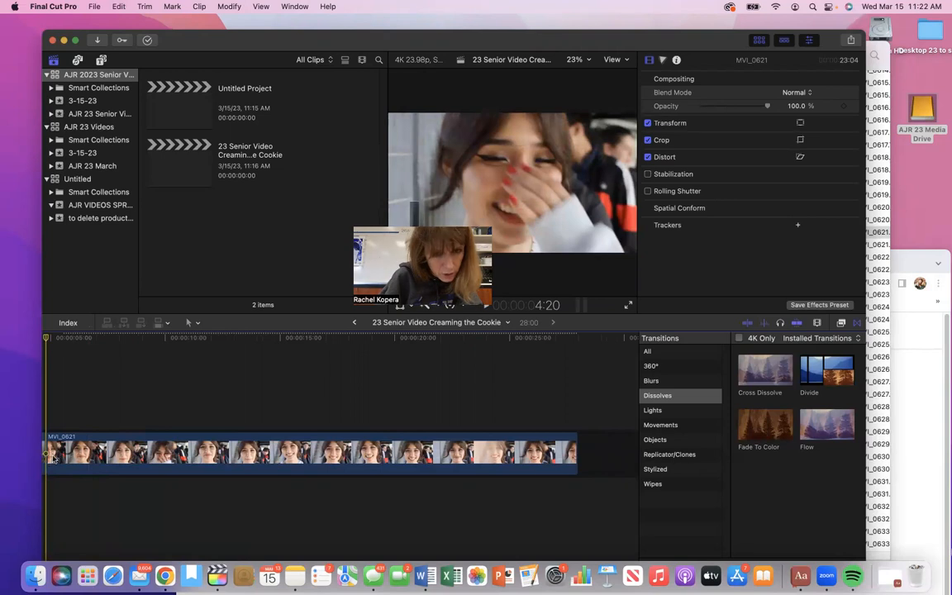
# Split MVI_0621 at 6:01 and again about two seconds further on, and delete the section between the cuts
pyautogui.press('space')
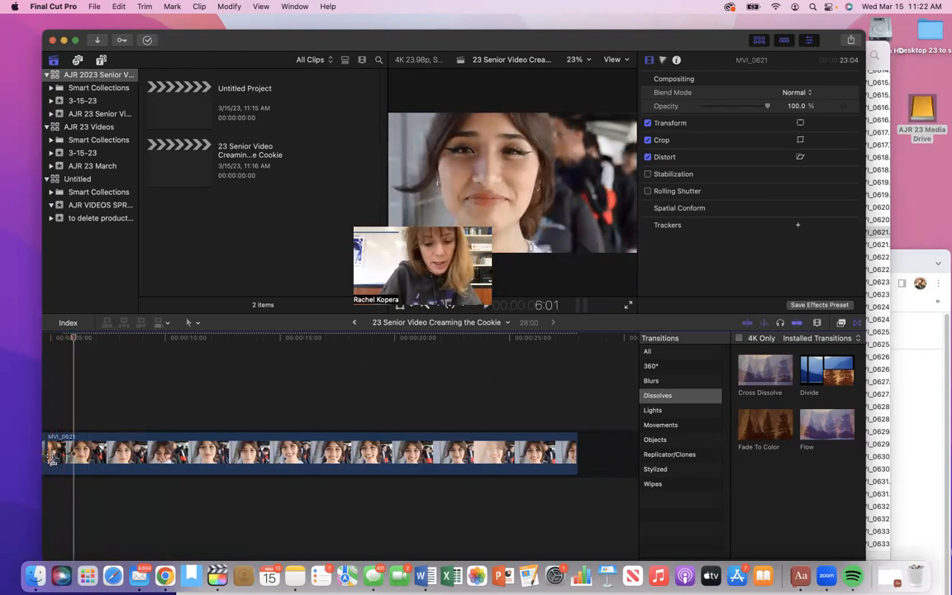
pyautogui.press('b')
pyautogui.click(74, 454)
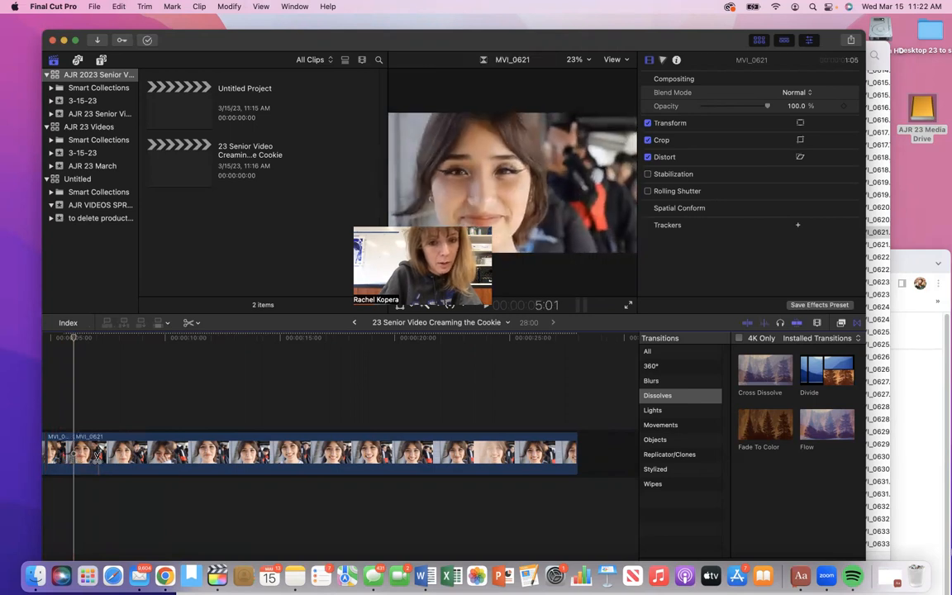
pyautogui.click(122, 454)
pyautogui.press('a')
pyautogui.click(106, 453)
pyautogui.press('Delete')
# Split the remaining MVI_0621 footage at 6:17 and about 1.5 seconds further on, and remove the section between the cuts
pyautogui.press('space')
pyautogui.press('space')
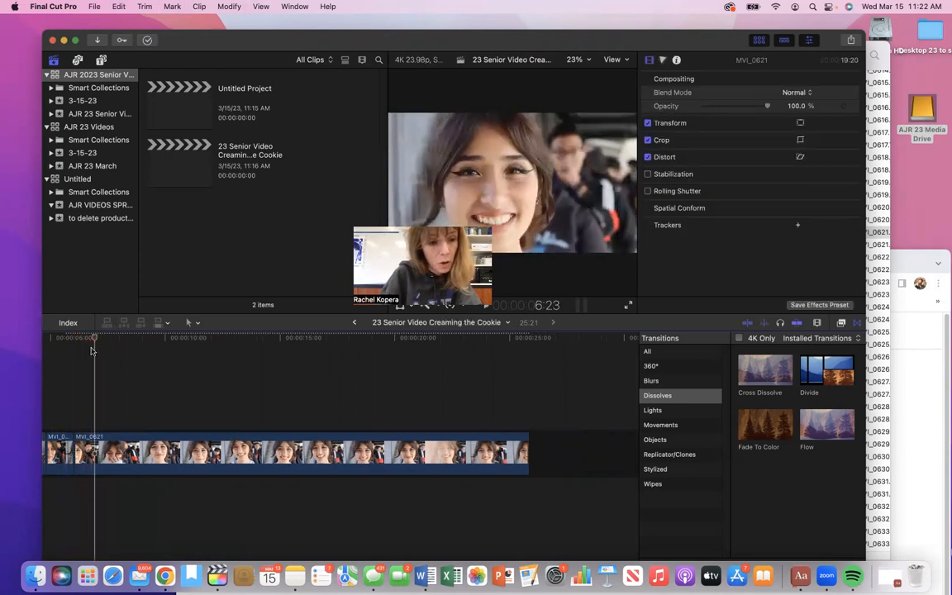
pyautogui.moveTo(93, 337); pyautogui.dragTo(89, 337)
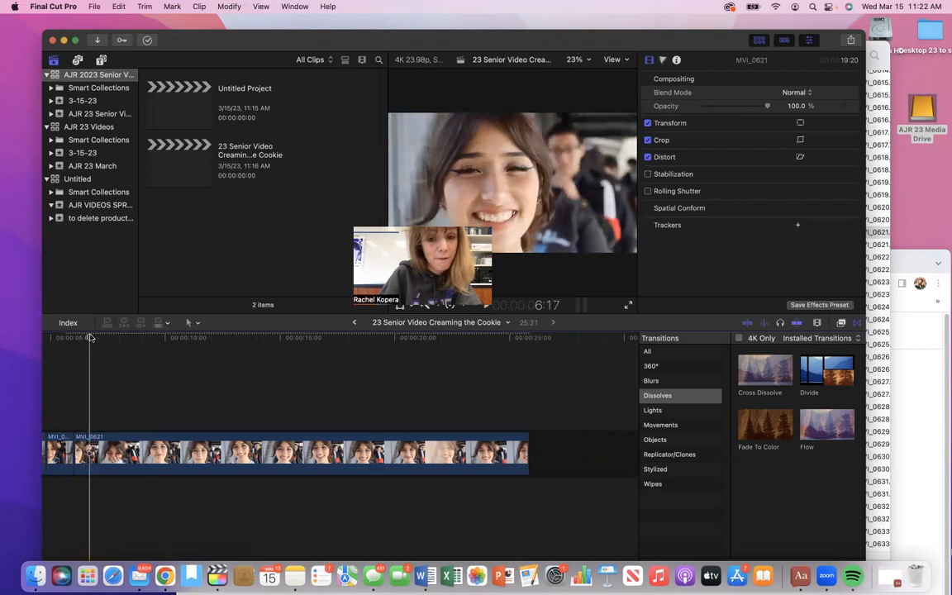
pyautogui.press('b')
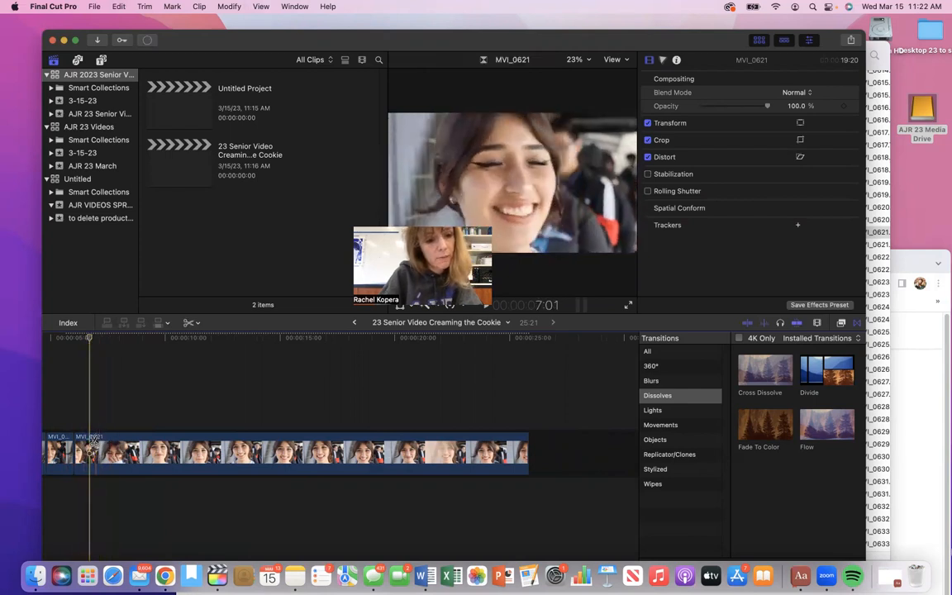
pyautogui.click(89, 447)
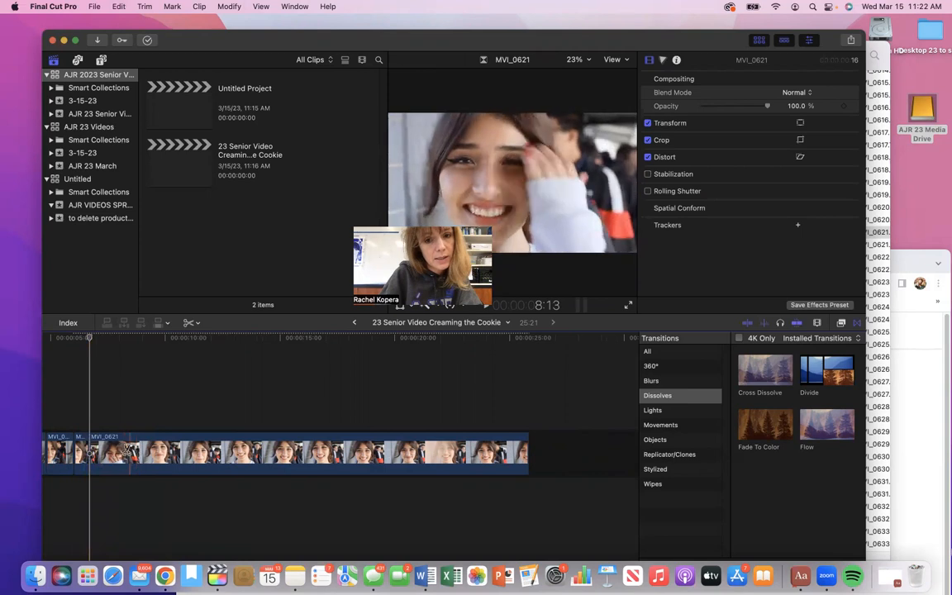
pyautogui.click(120, 449)
pyautogui.press('a')
pyautogui.click(111, 453)
pyautogui.press('Delete')
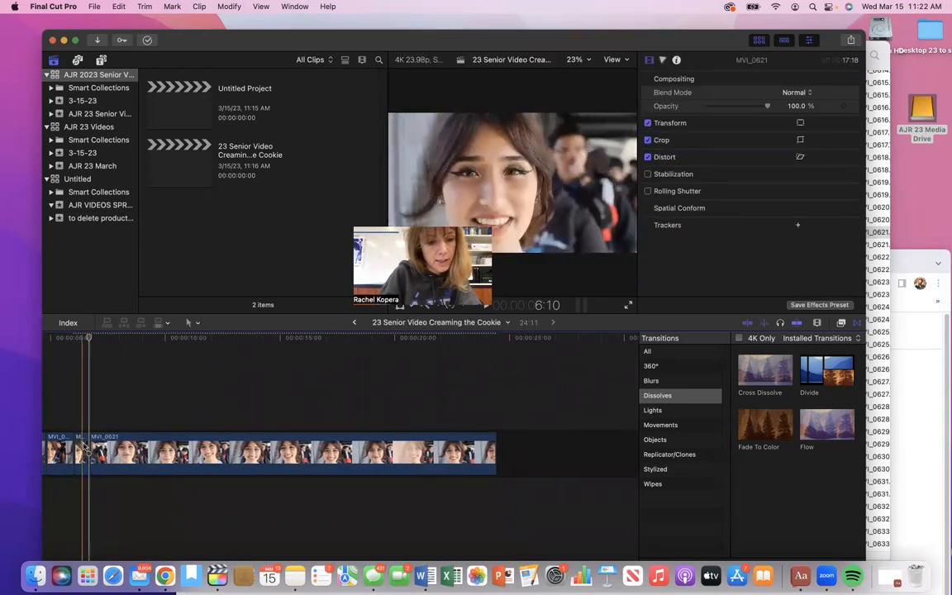
# Split the last MVI_0621 segment at 7:16 and about 11 seconds further on, and delete the long section between the cuts
pyautogui.press('space')
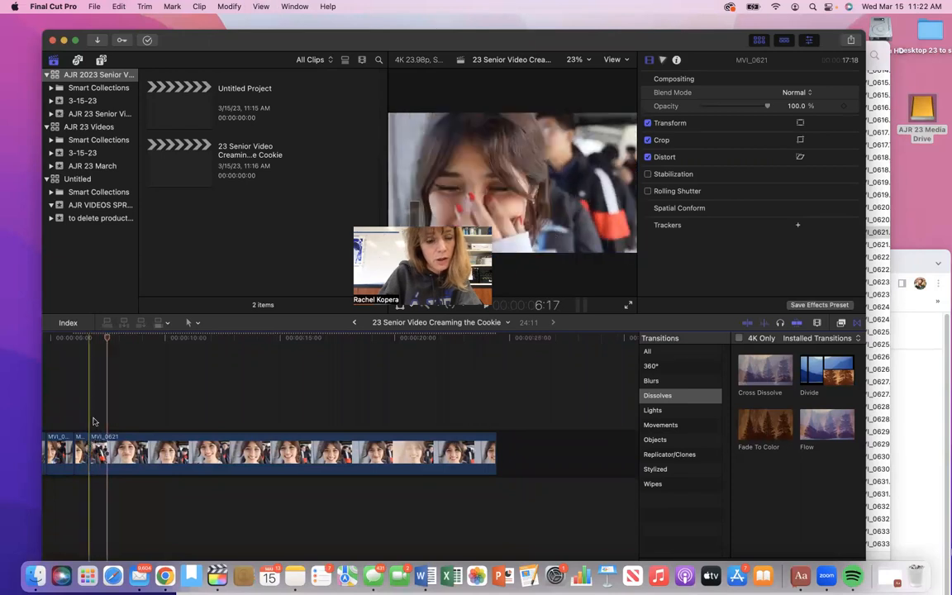
pyautogui.click(106, 339)
pyautogui.moveTo(107, 339); pyautogui.dragTo(112, 341)
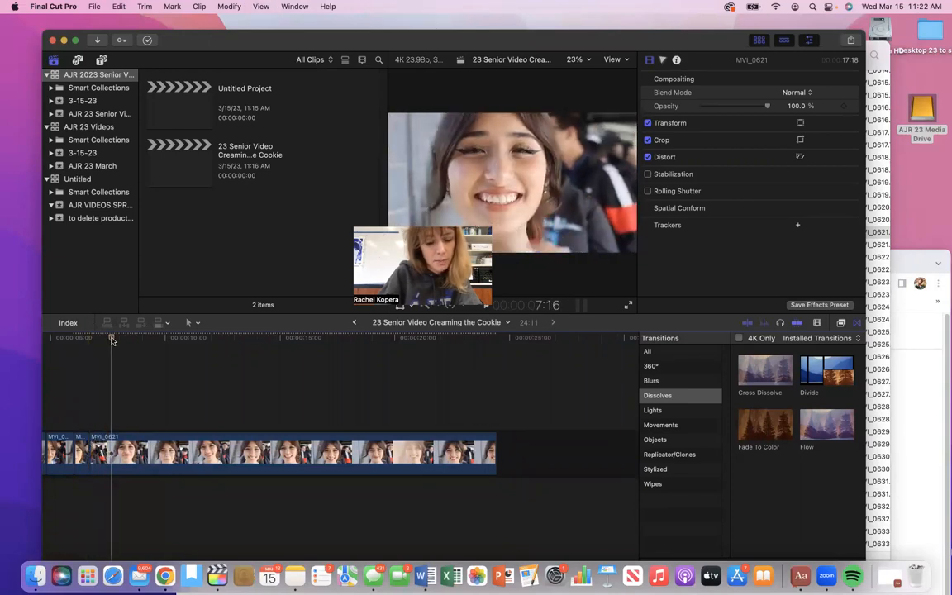
pyautogui.press('b')
pyautogui.click(112, 454)
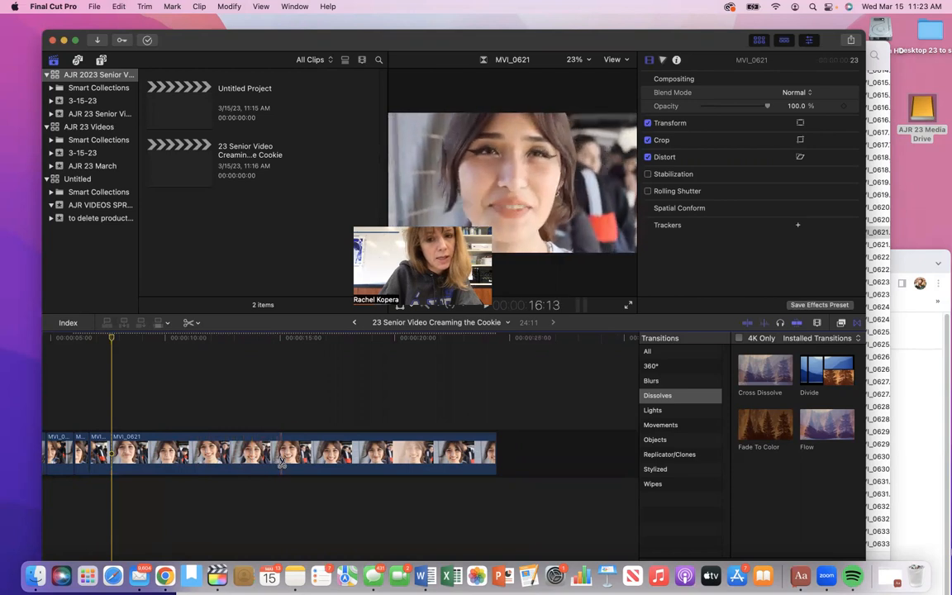
pyautogui.click(366, 458)
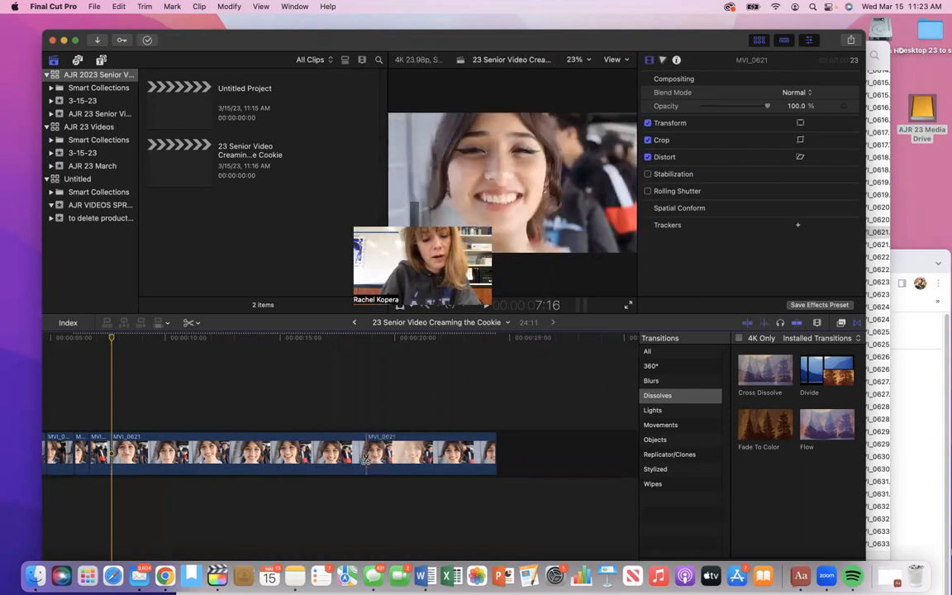
pyautogui.press('a')
pyautogui.click(163, 453)
pyautogui.press('Delete')
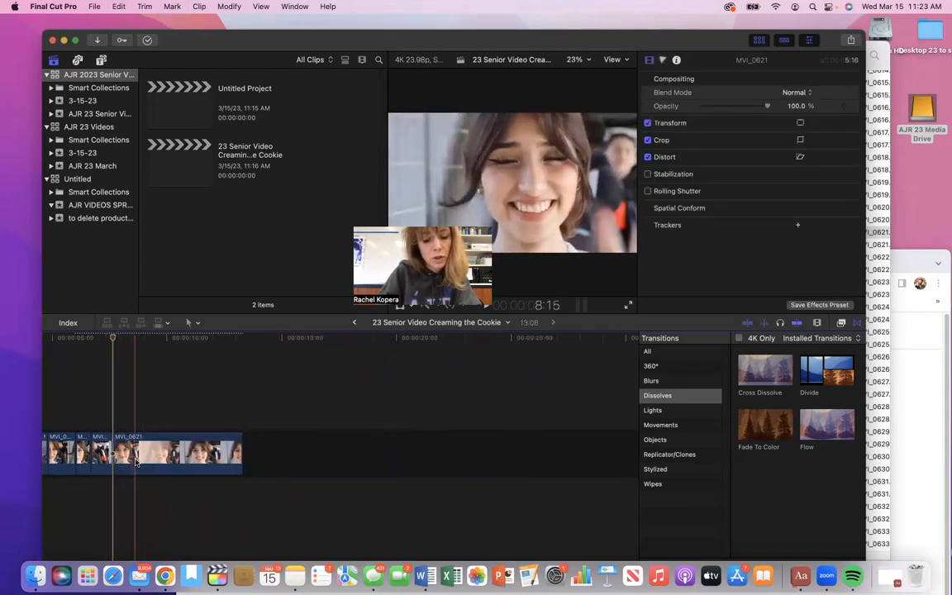
# Split the last MVI_0621 segment at 8:15 and past its blurred part, and delete the 2:18 section between the cuts
pyautogui.press('b')
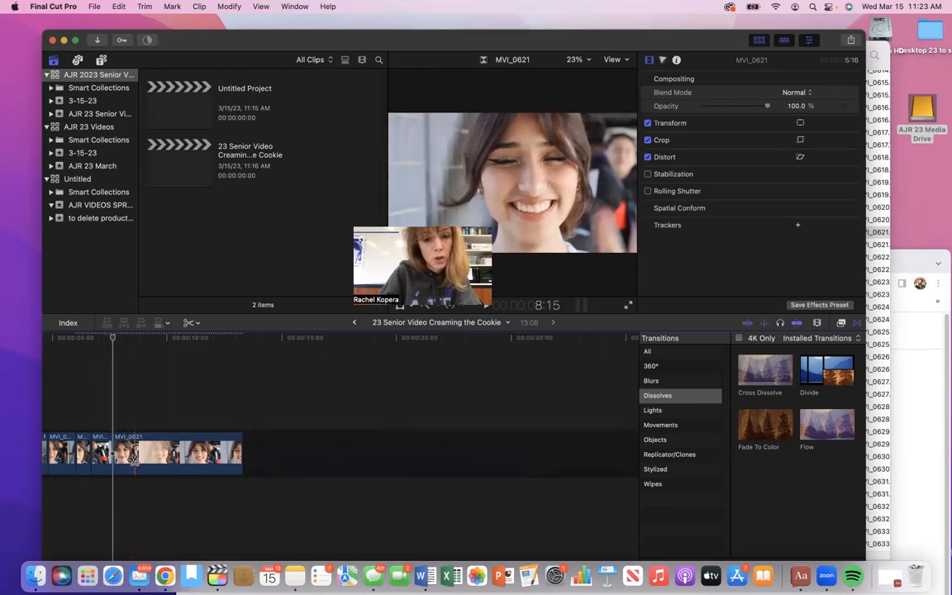
pyautogui.click(134, 459)
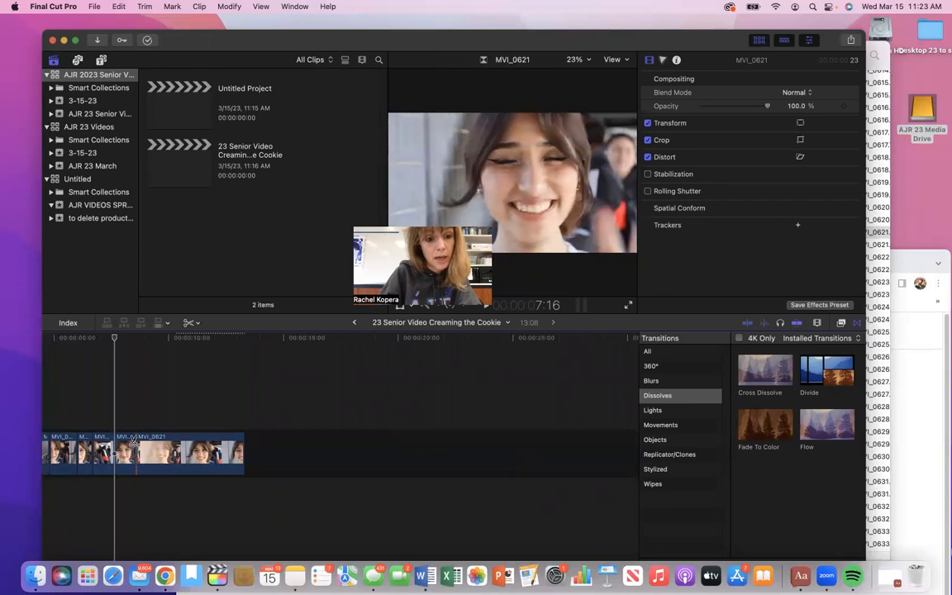
pyautogui.click(198, 451)
pyautogui.press('a')
pyautogui.click(144, 451)
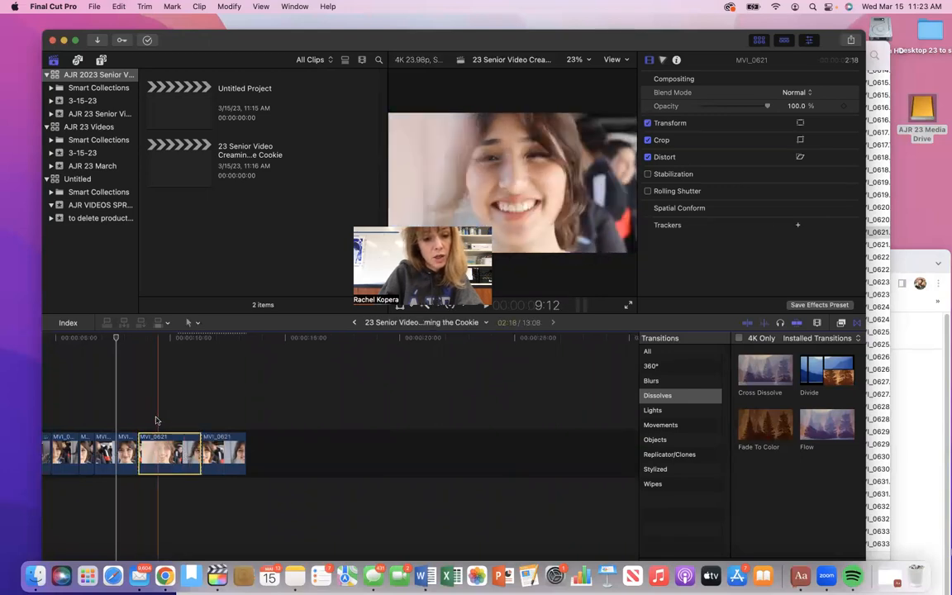
pyautogui.press('Delete')
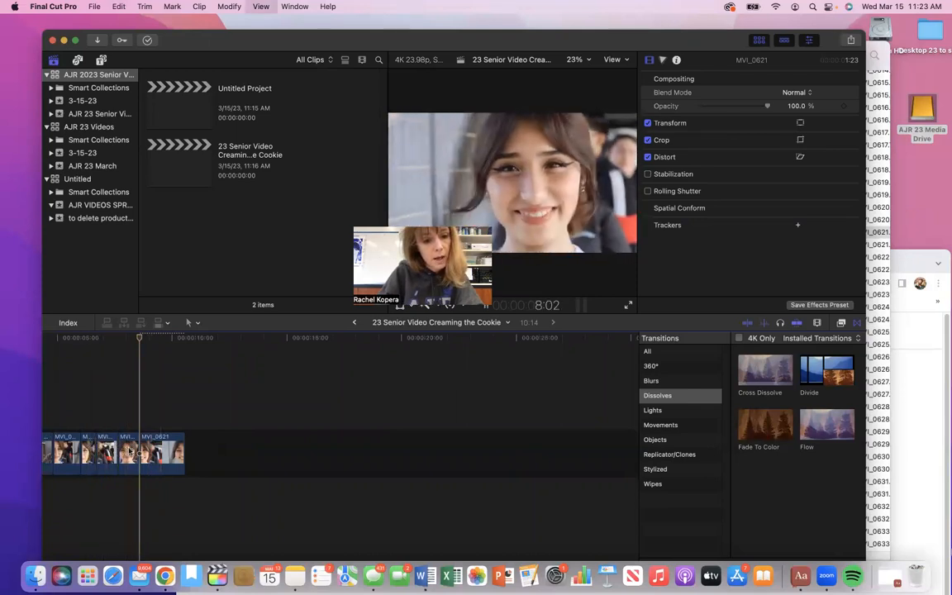
# Split the final MVI_0621 segment at 9:16, delete the remainder, and play the edited sequence from the MVI_2952 clip
pyautogui.press('space')
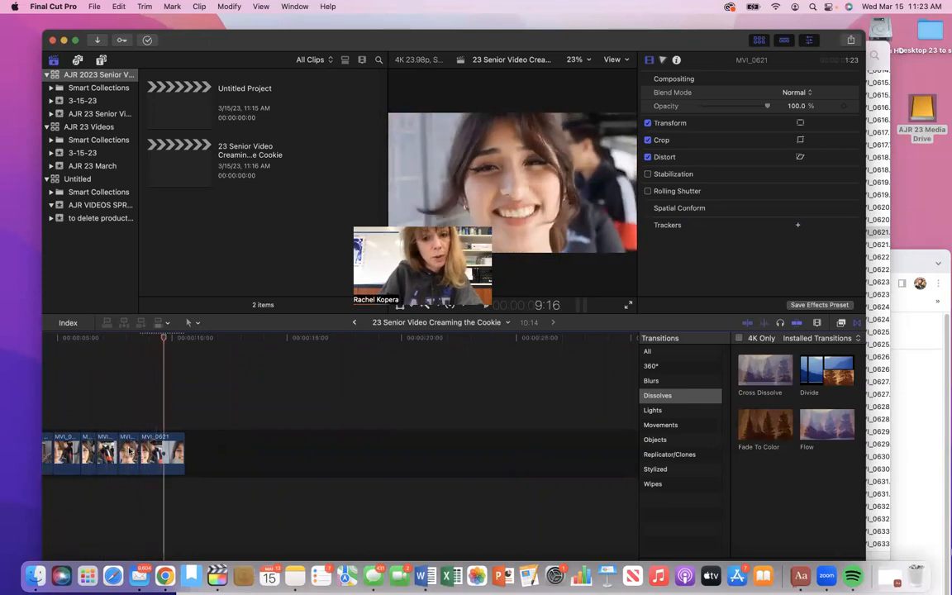
pyautogui.press('b')
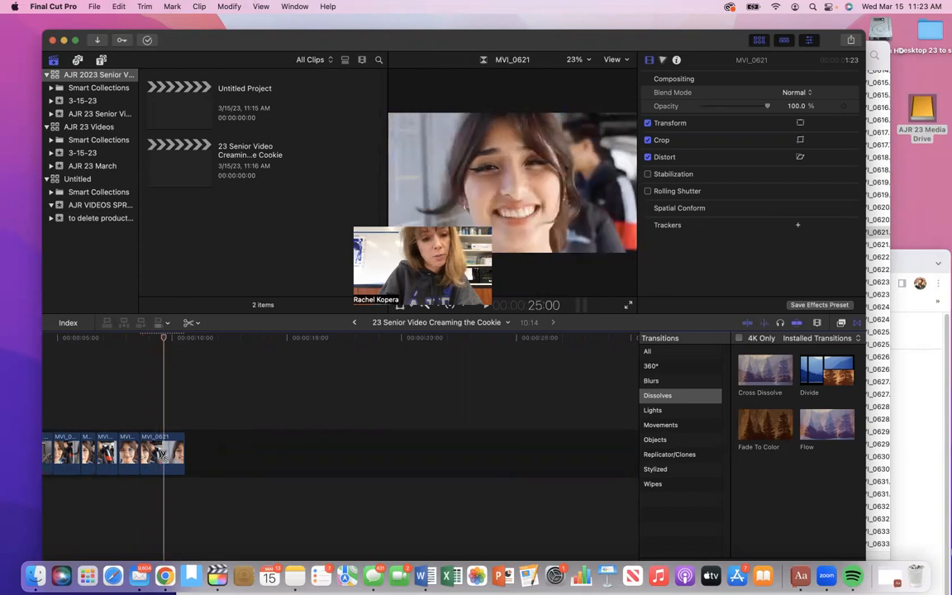
pyautogui.click(163, 456)
pyautogui.press('a')
pyautogui.click(175, 456)
pyautogui.press('Delete')
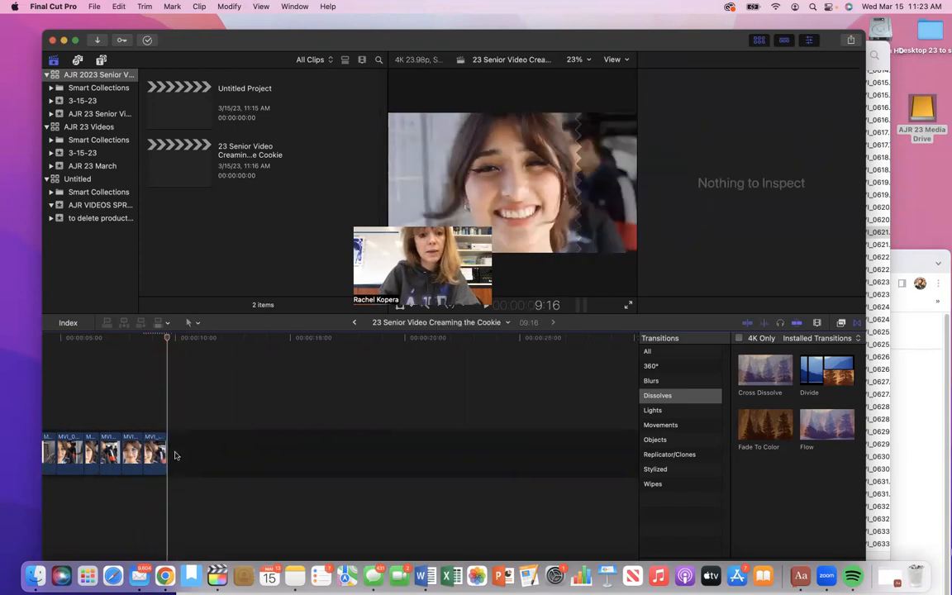
pyautogui.hscroll(-3, 178, 451)
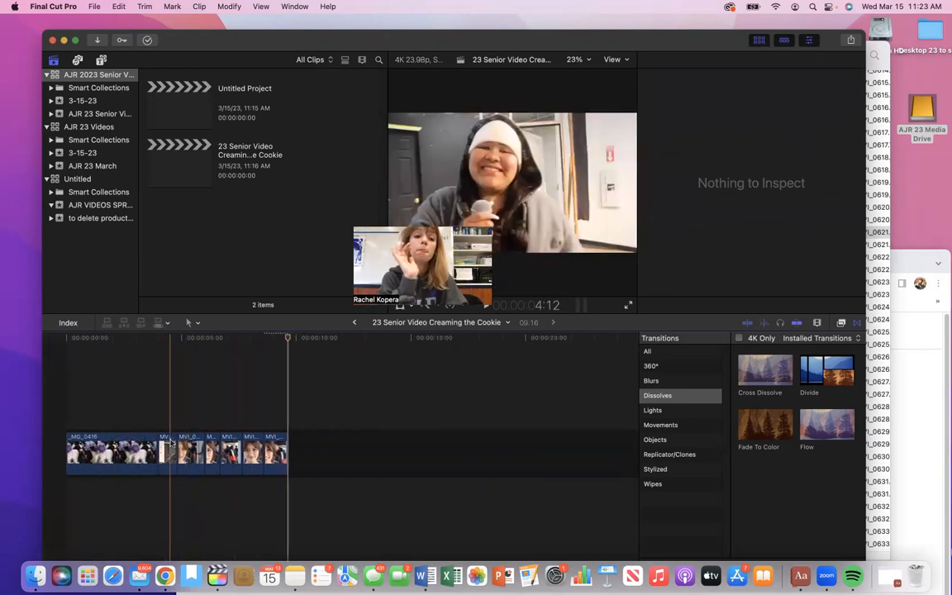
pyautogui.press('space')
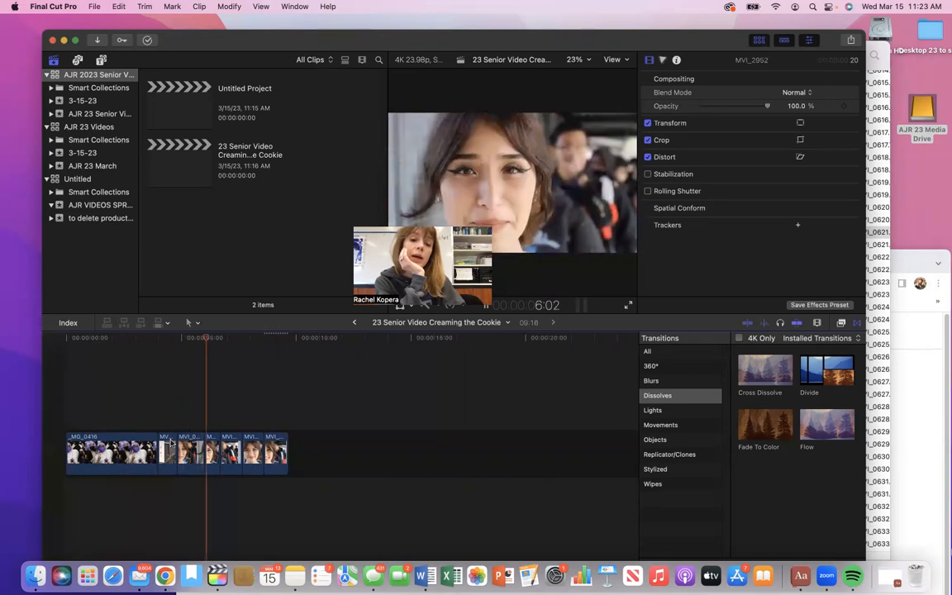